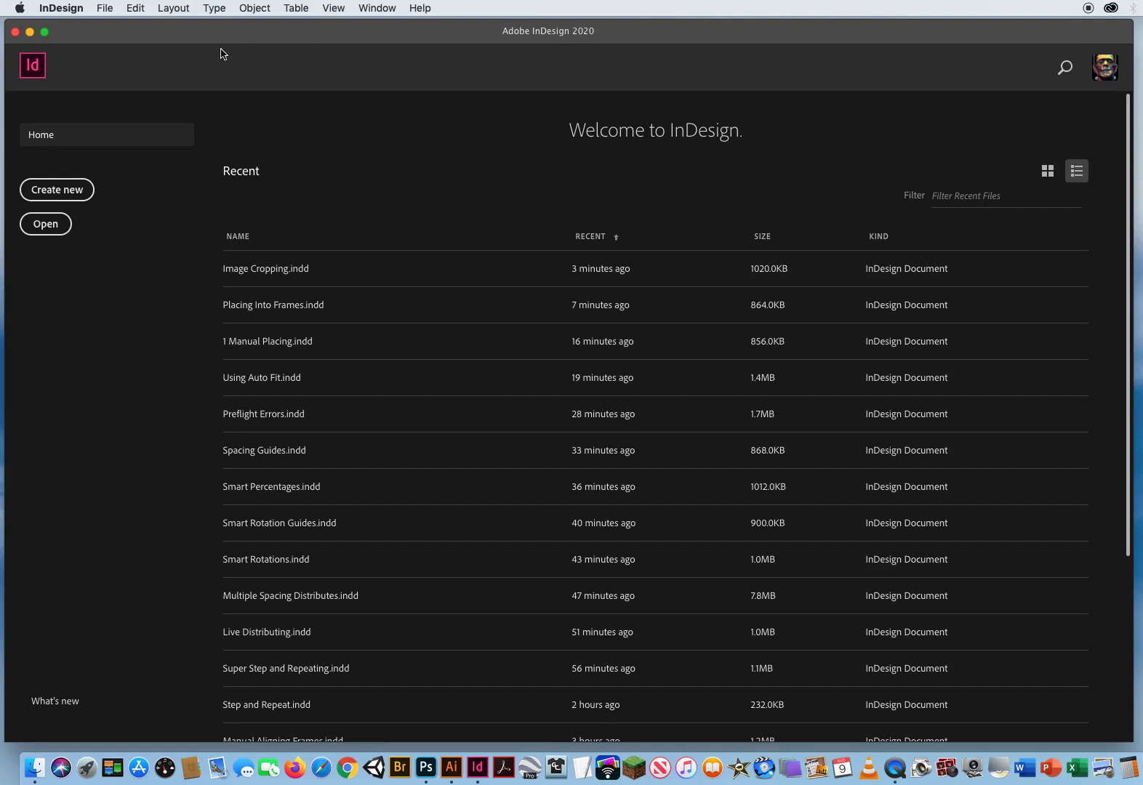
Start a new print document from the Letter preset, keeping inches as the units.
left_click(107, 11)
mouse_move(109, 28)
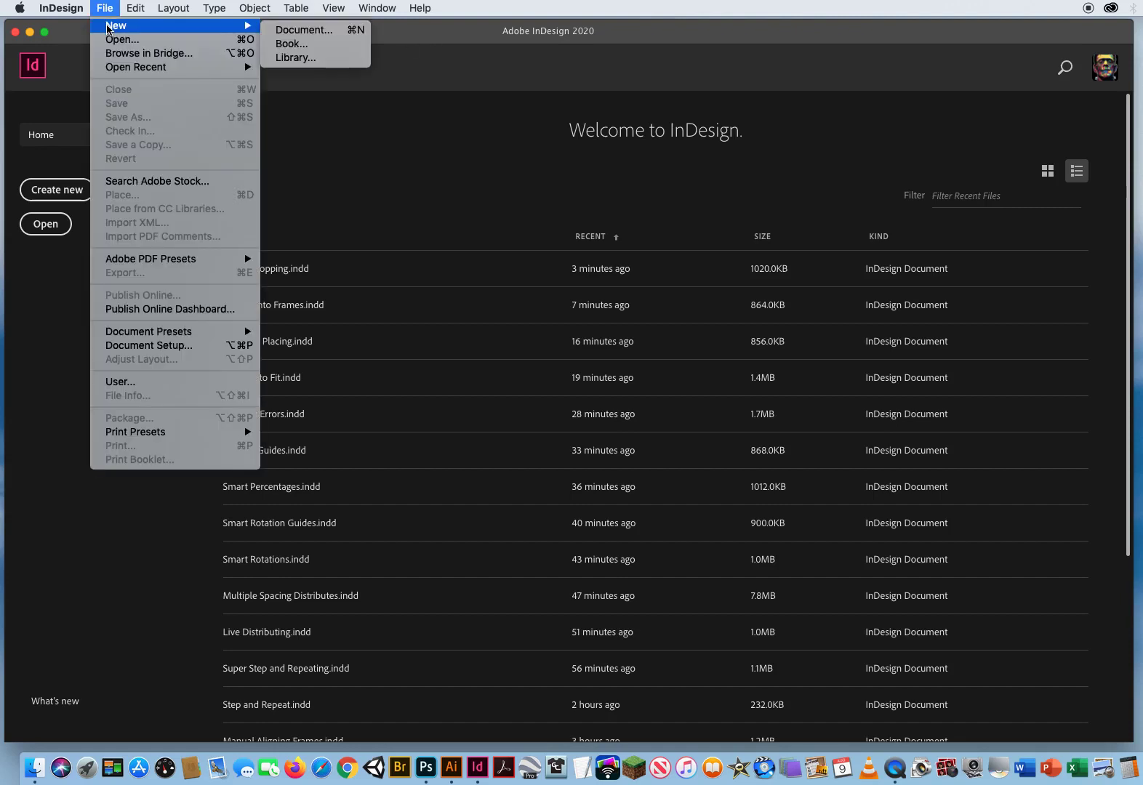
left_click(295, 32)
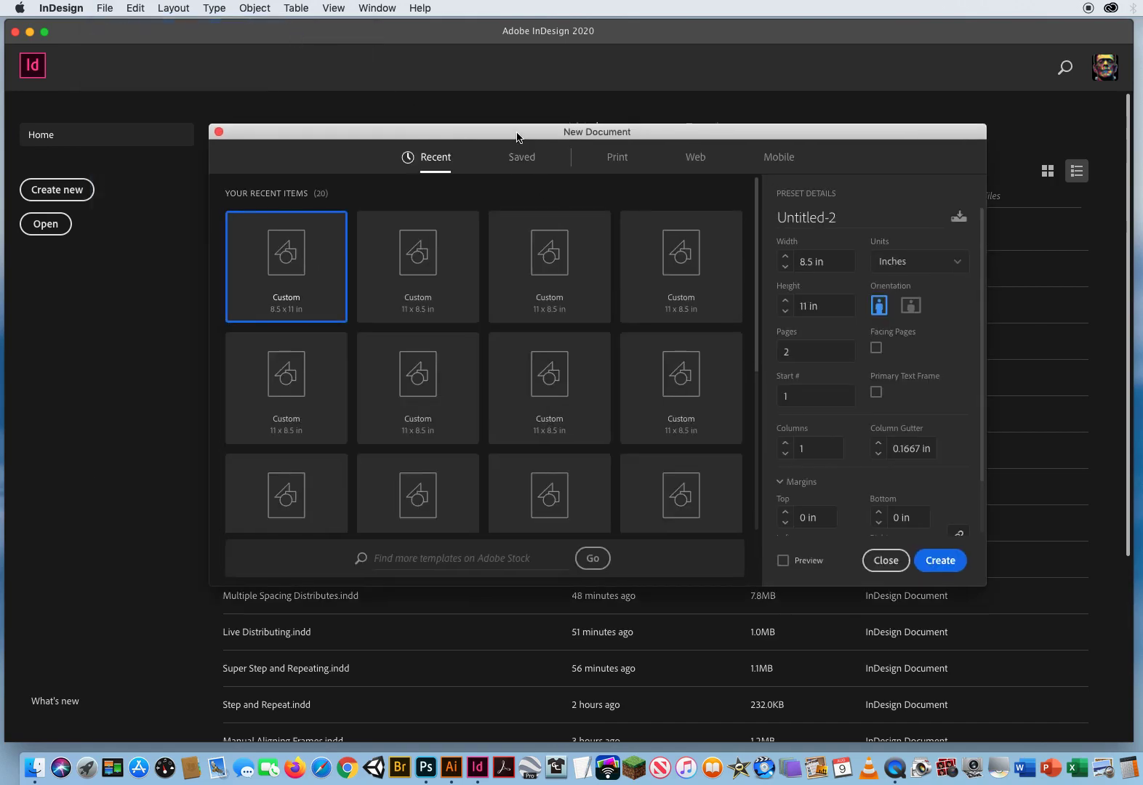
left_click(599, 143)
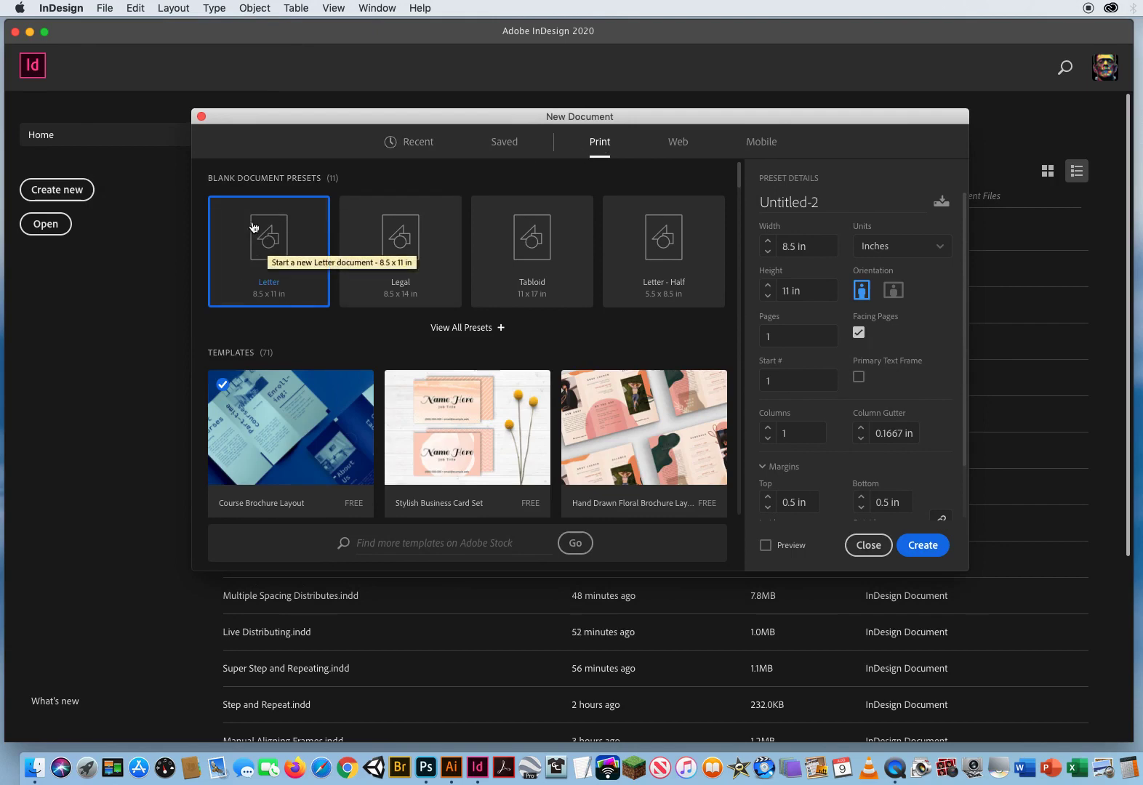
left_click(899, 252)
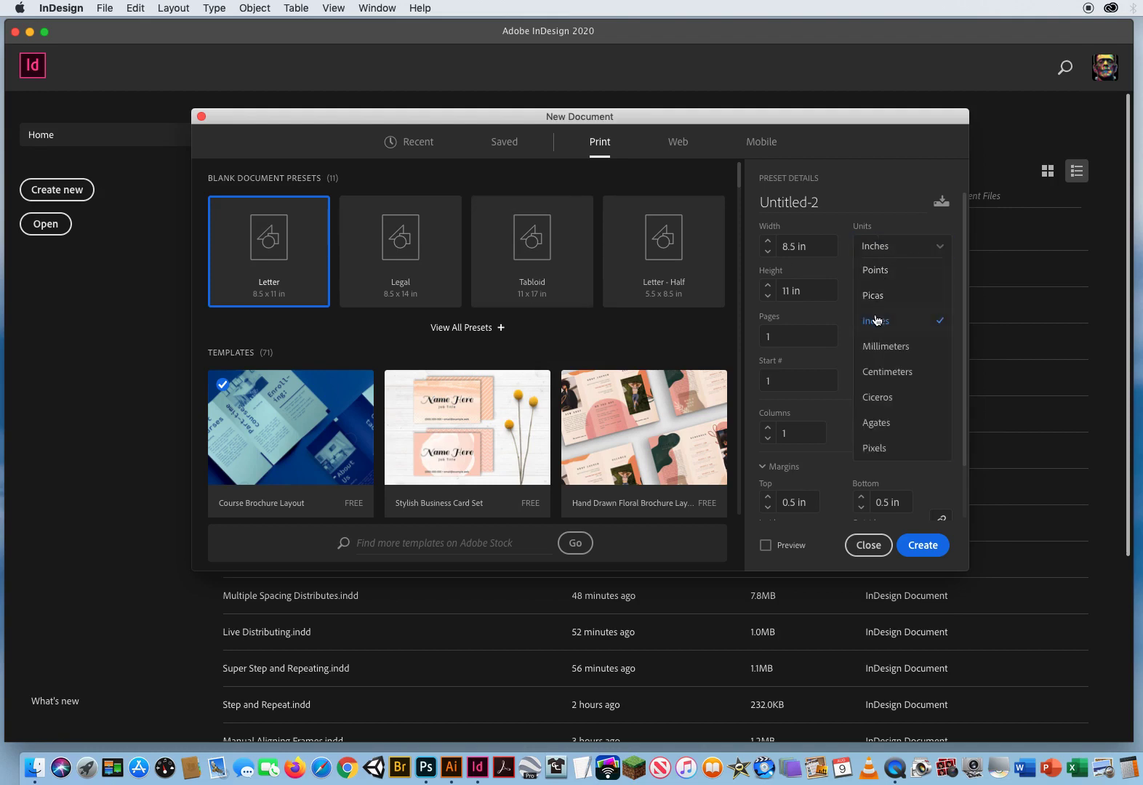
left_click(878, 320)
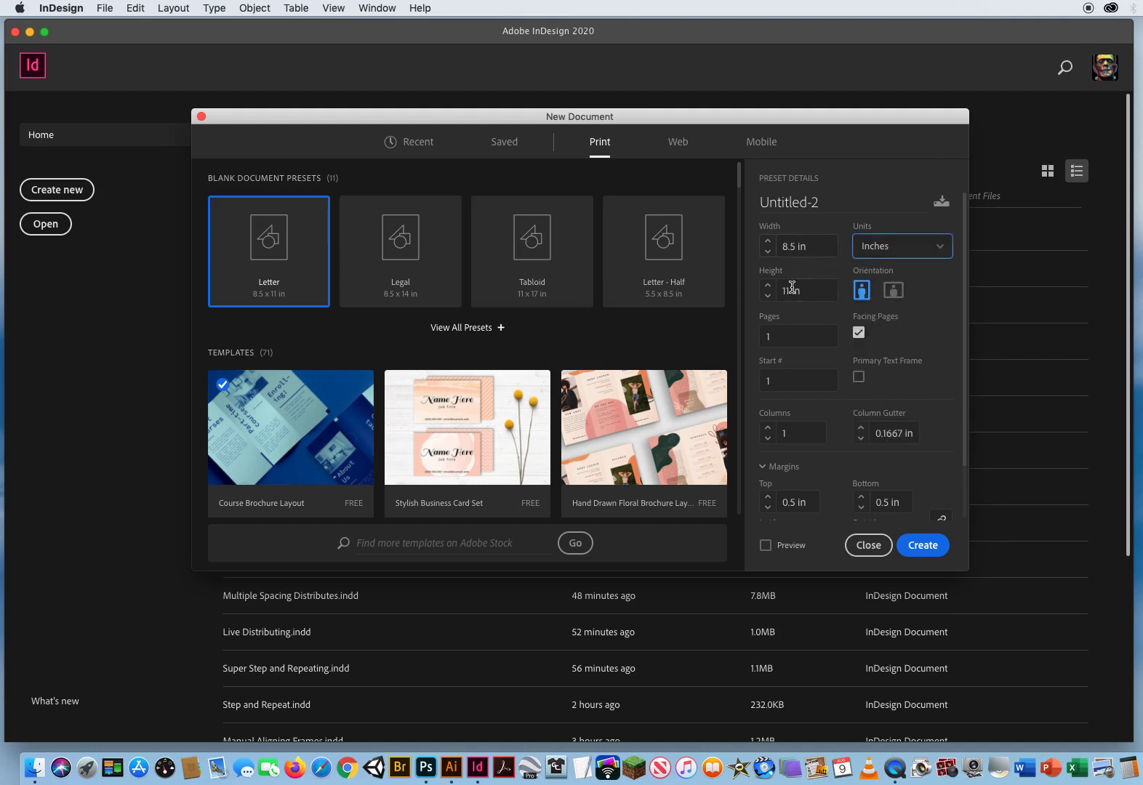
left_click_drag(815, 248, 740, 247)
key("Tab")
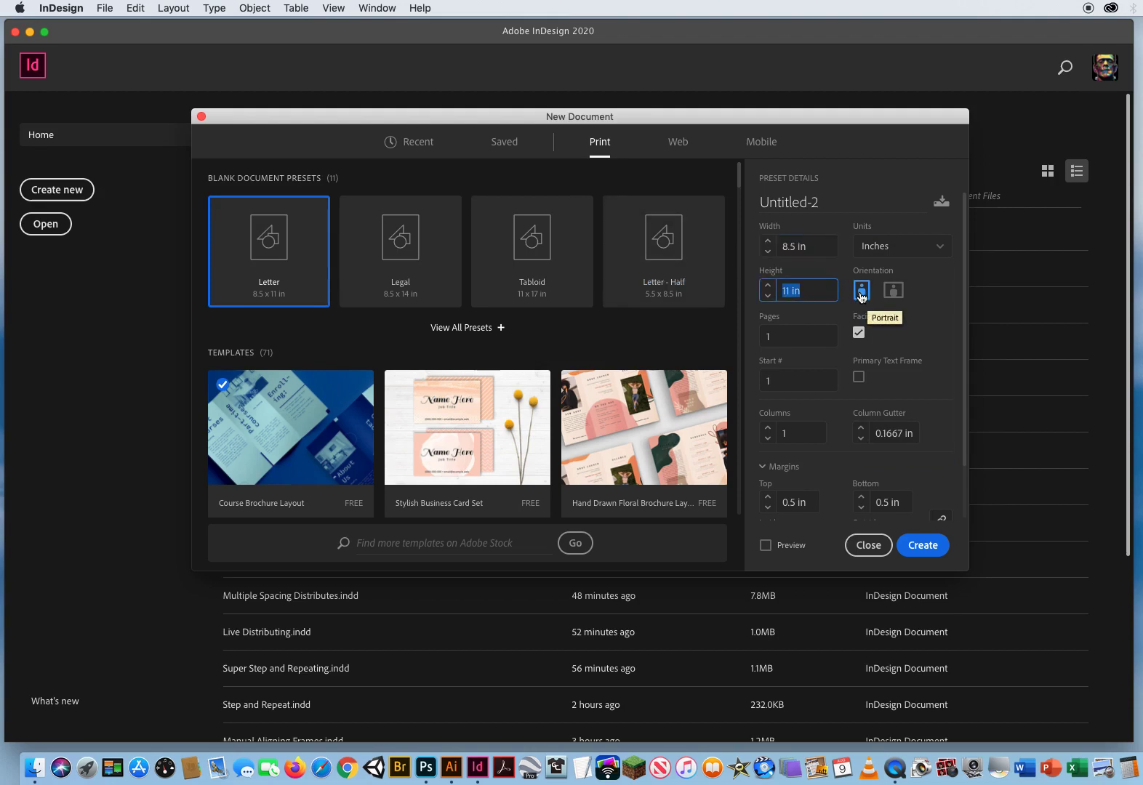
left_click(785, 337)
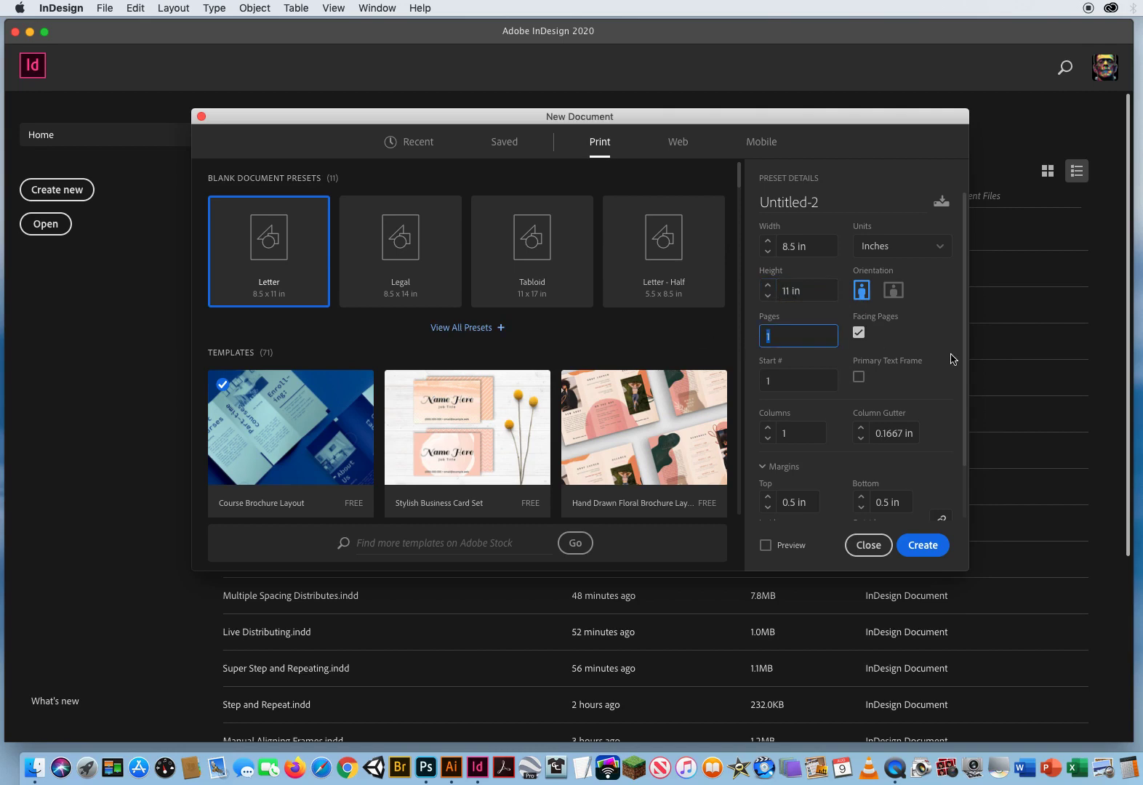
Set all linked margins to 0 in and create the one-page document.
scroll(964, 326, "down", 3)
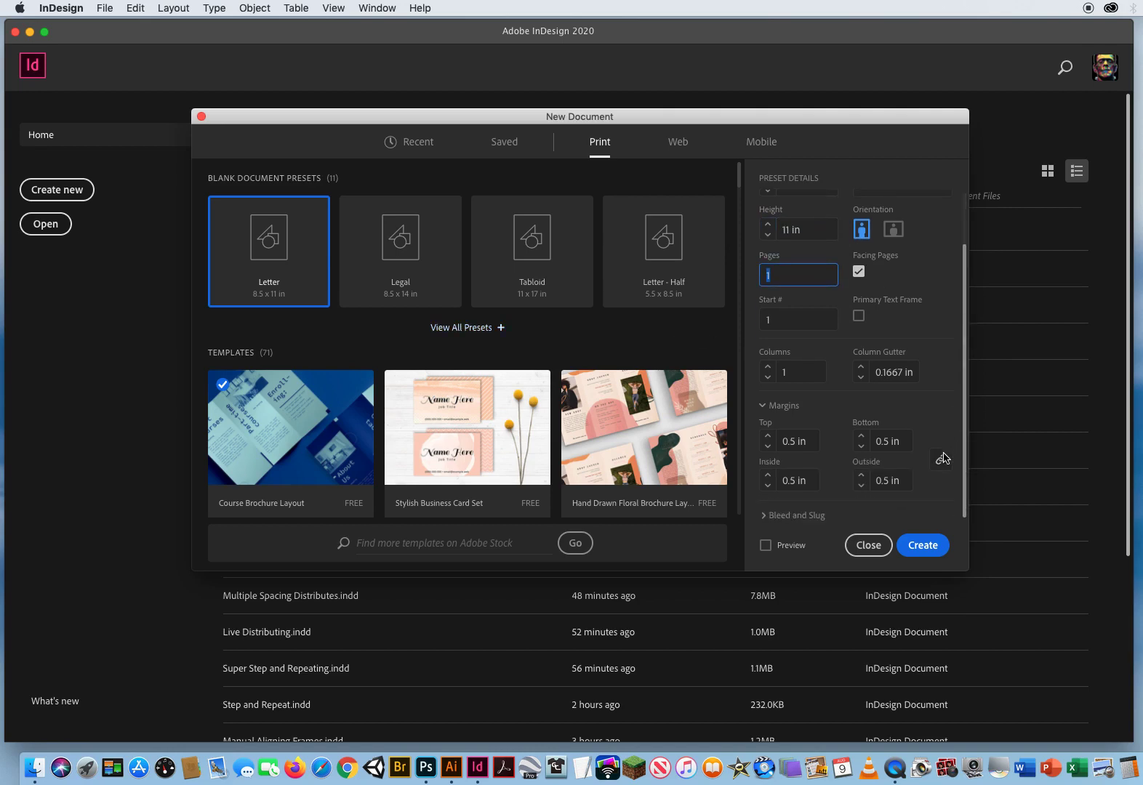
left_click(767, 405)
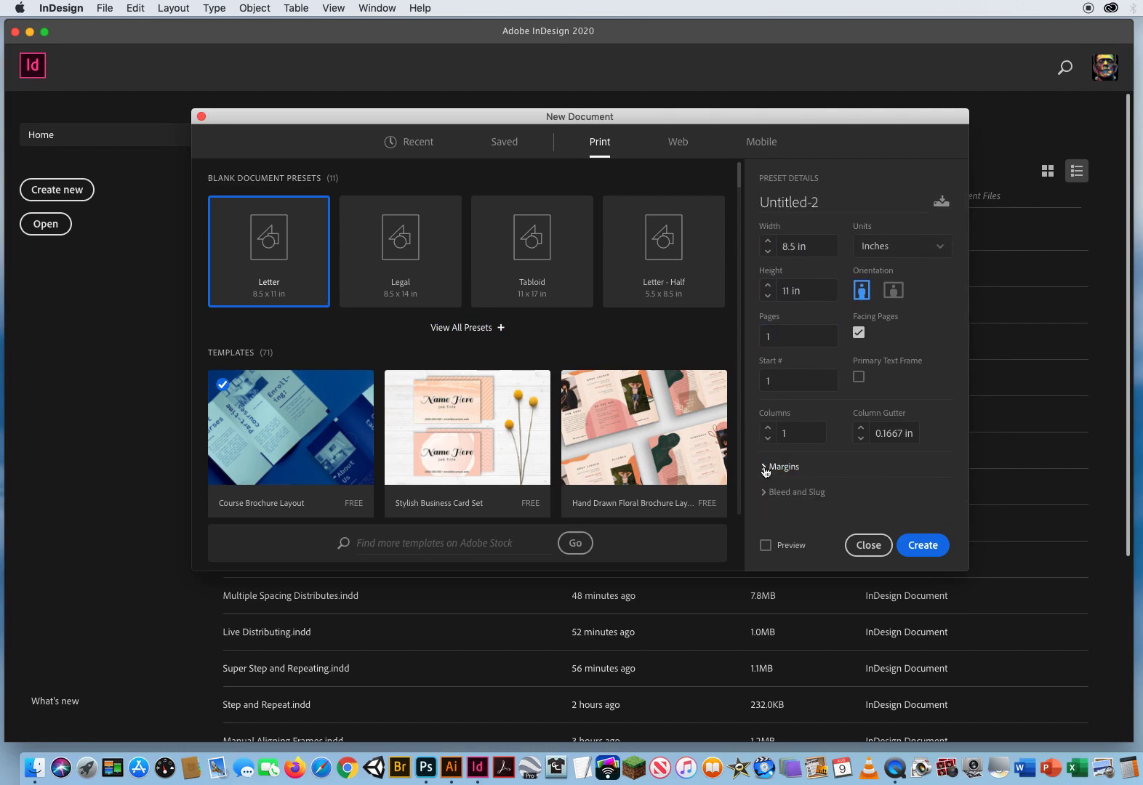
left_click(765, 467)
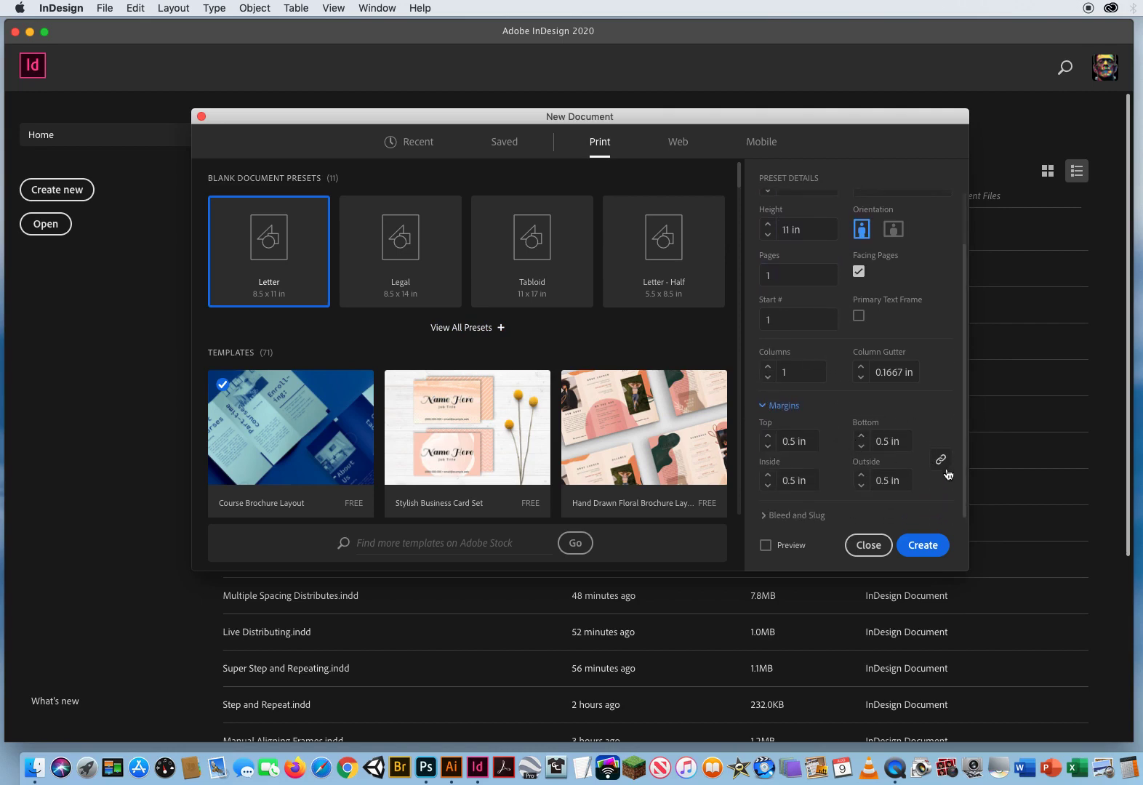
left_click(769, 448)
left_click(769, 448)
left_click(769, 449)
left_click(768, 448)
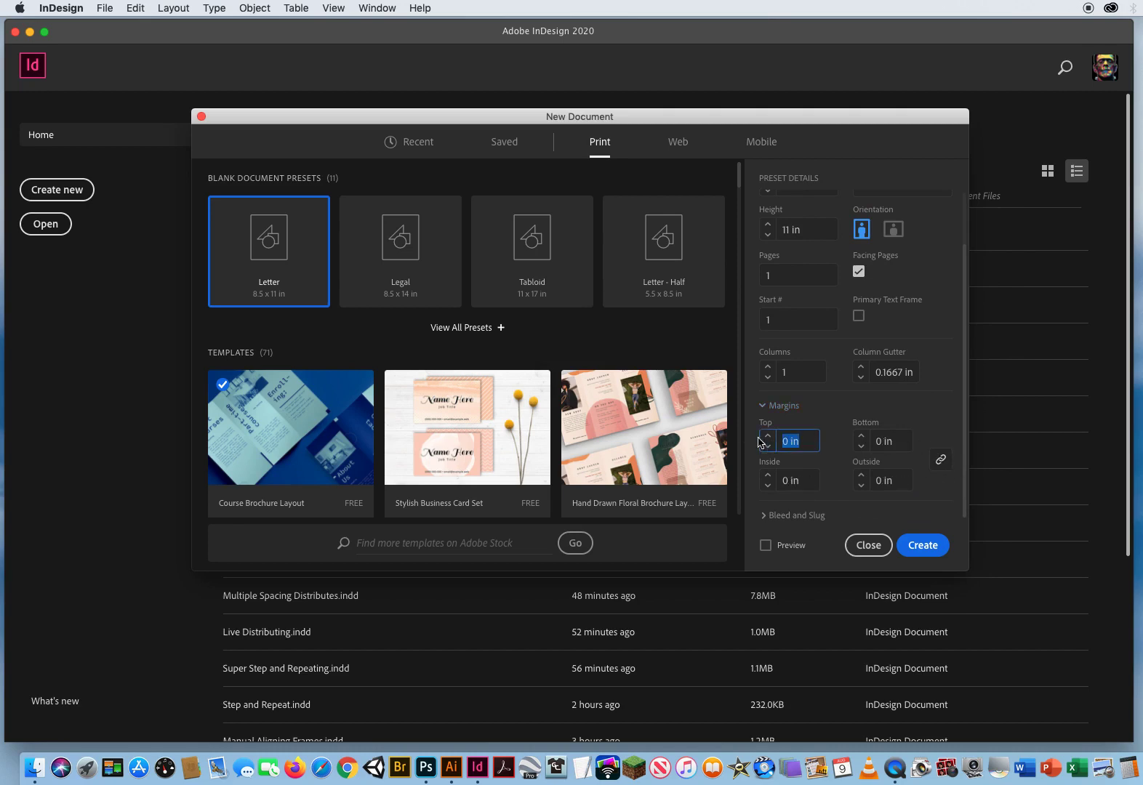
left_click(908, 443)
left_click(805, 480)
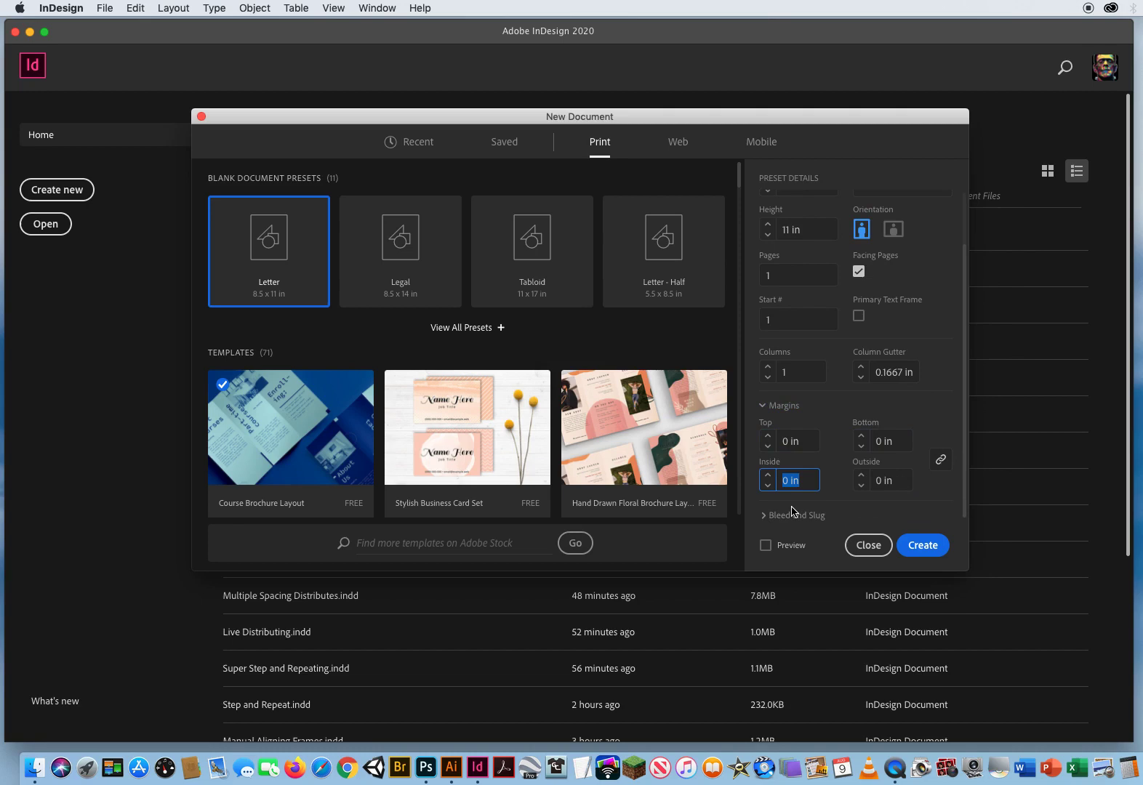
left_click(923, 545)
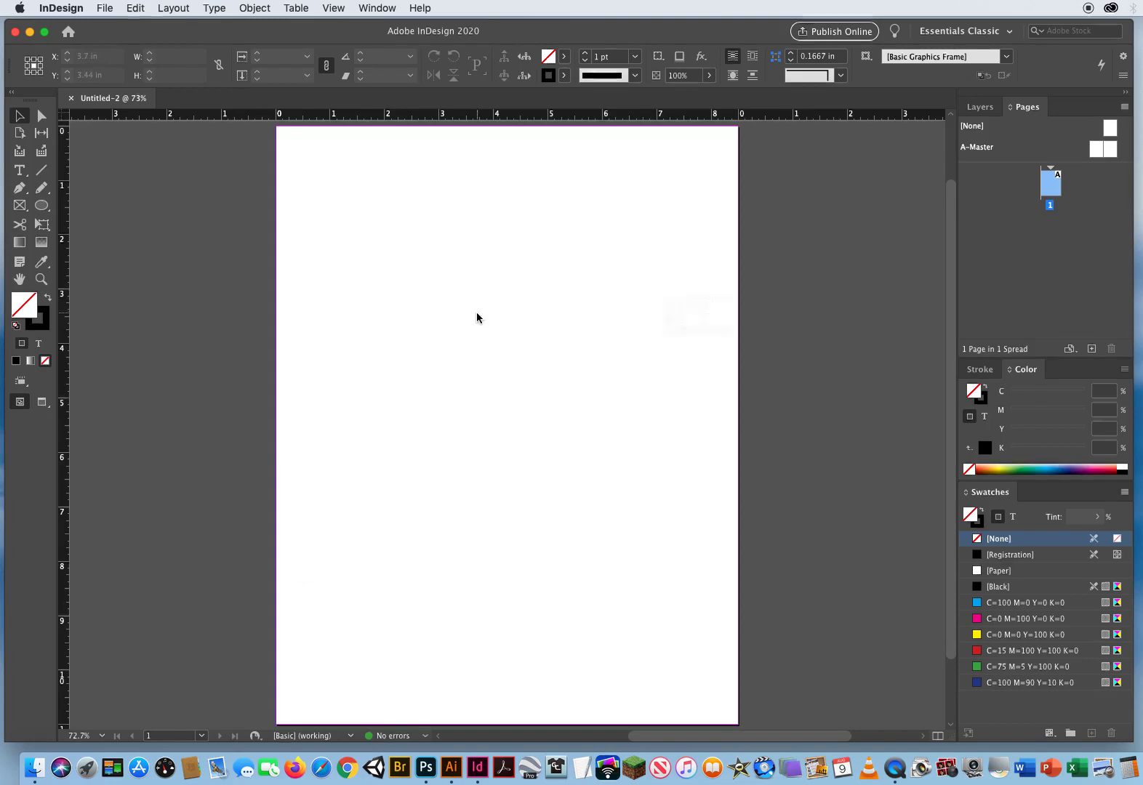
Load IMG_1146.JPG from the 5 Content Grabber folder for placing.
key("super+d")
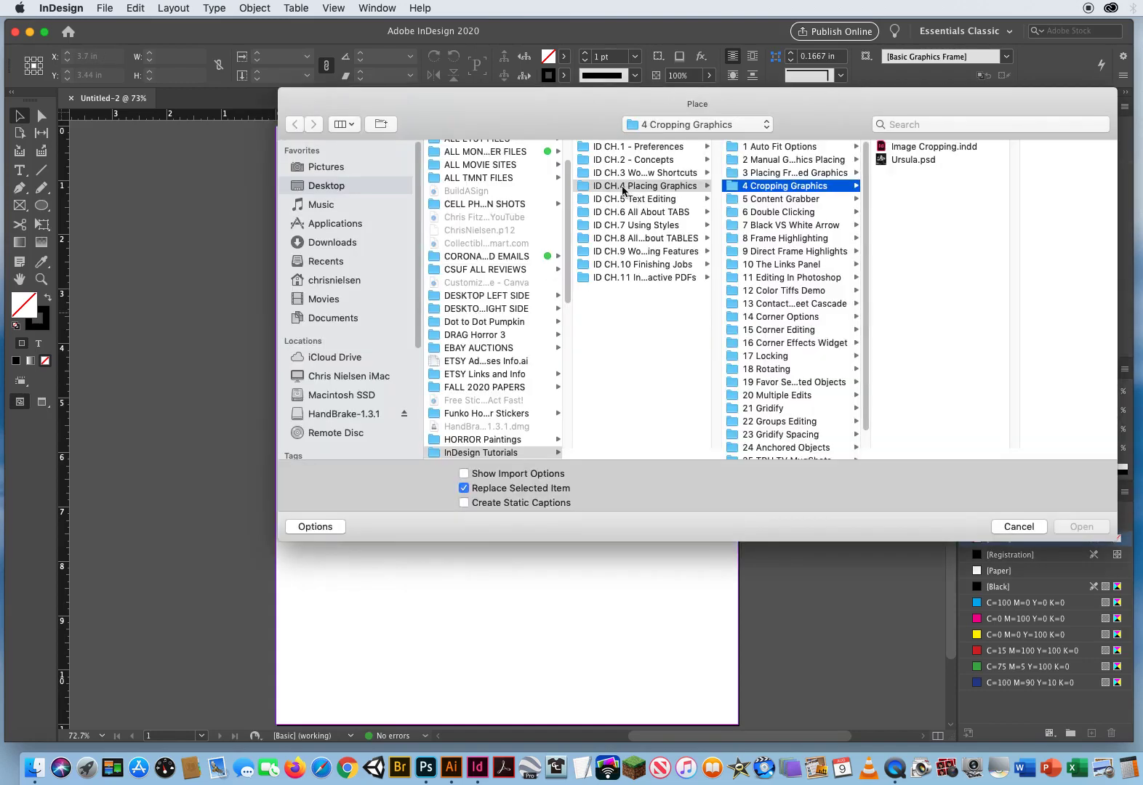
left_click(775, 199)
left_click(906, 147)
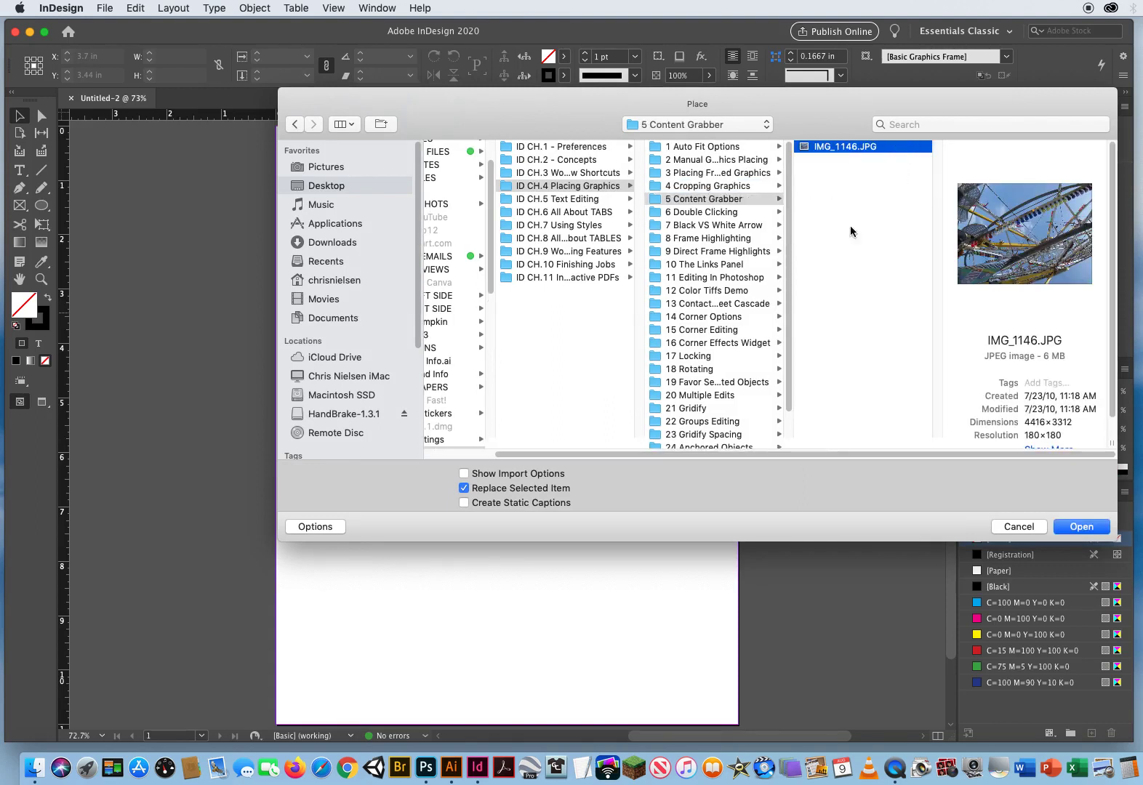
left_click(1082, 532)
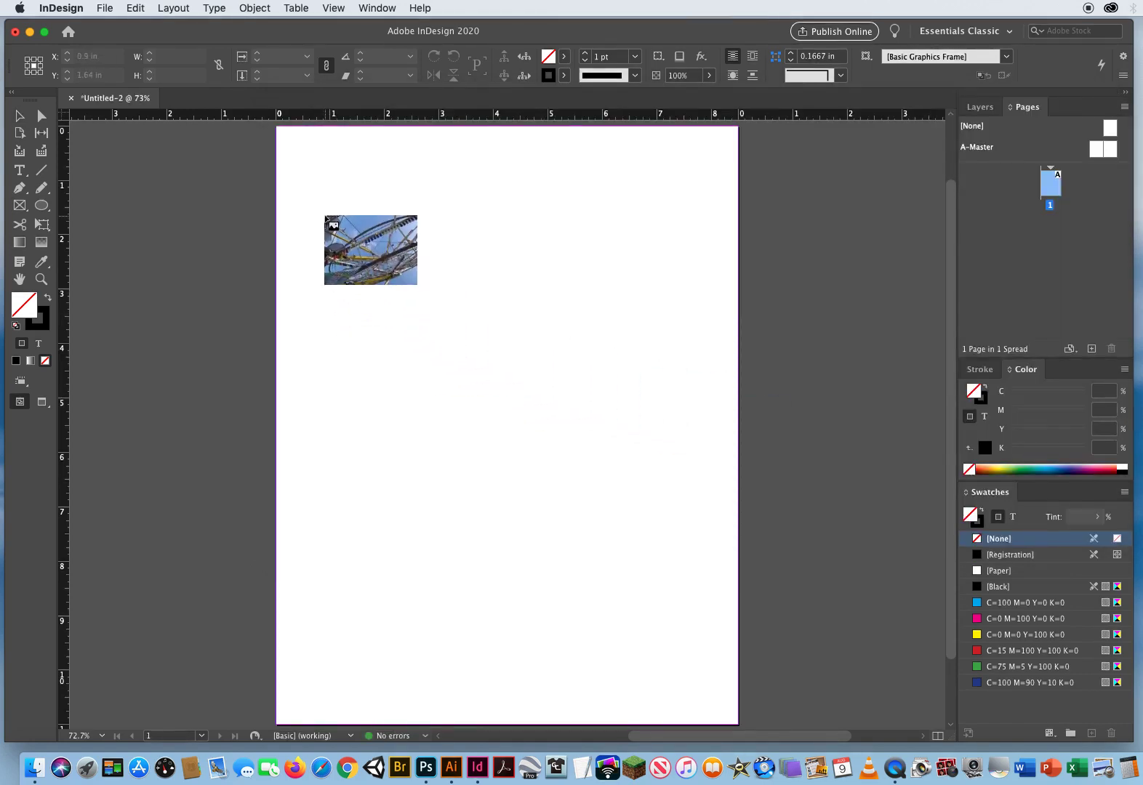
Draw a large frame for the Ferris wheel photo, rotate it 90° counter-clockwise, and centre it.
left_click_drag(325, 217, 634, 610)
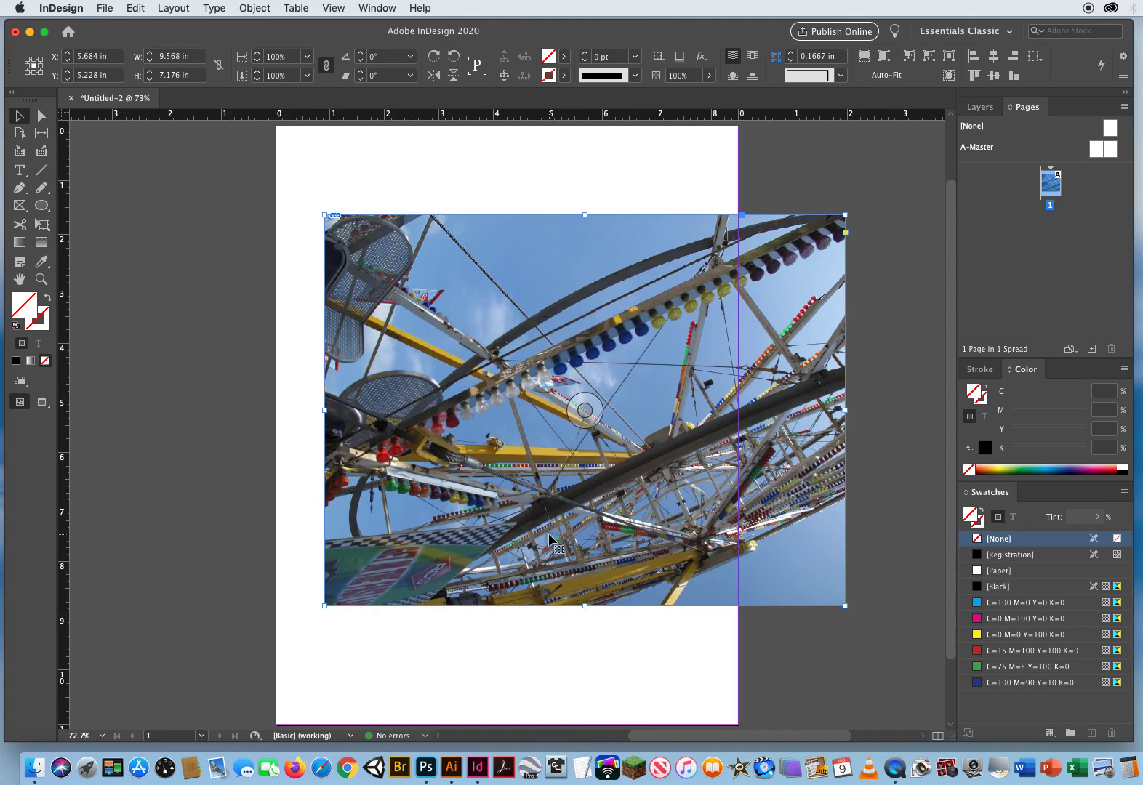
left_click_drag(549, 538, 518, 535)
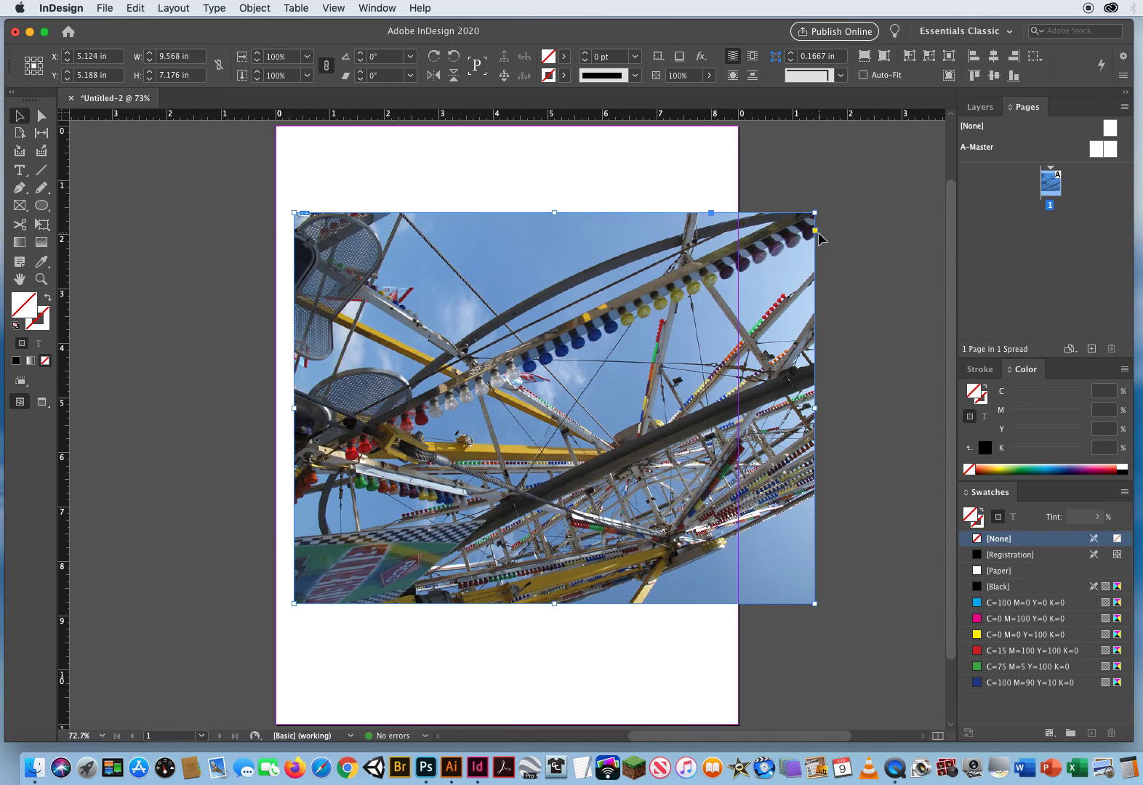
left_click(455, 59)
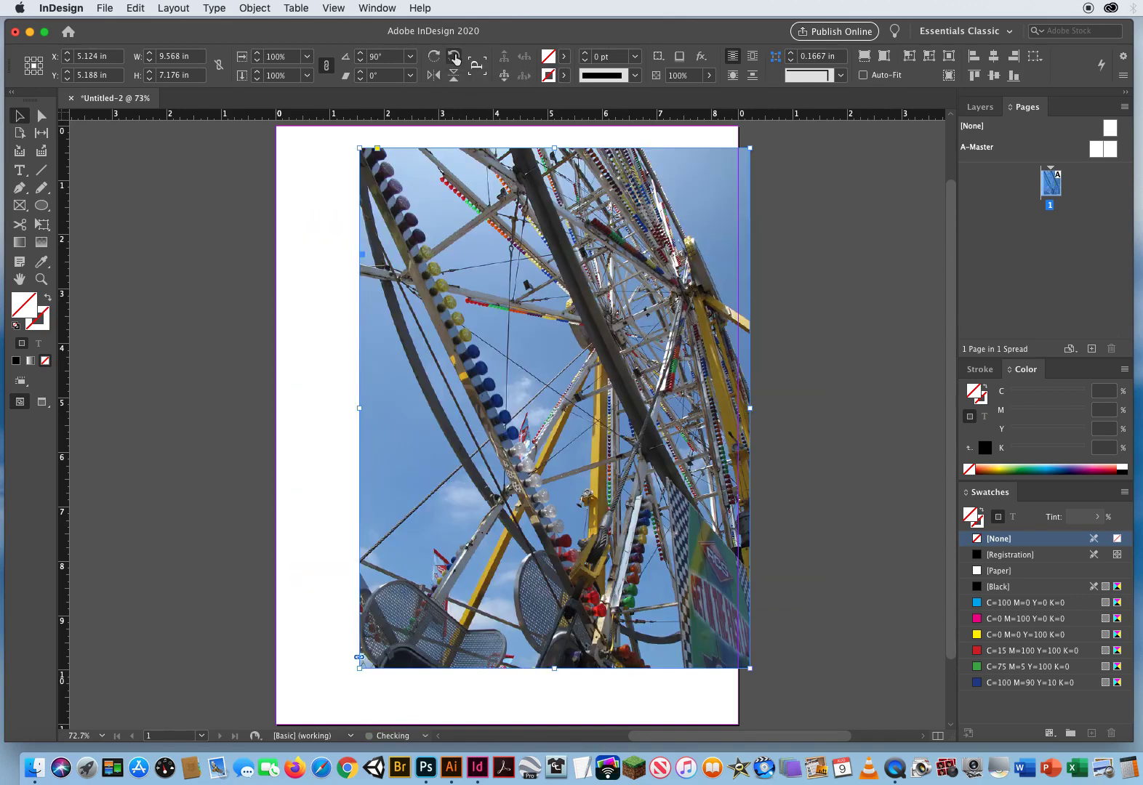
left_click_drag(597, 513, 560, 530)
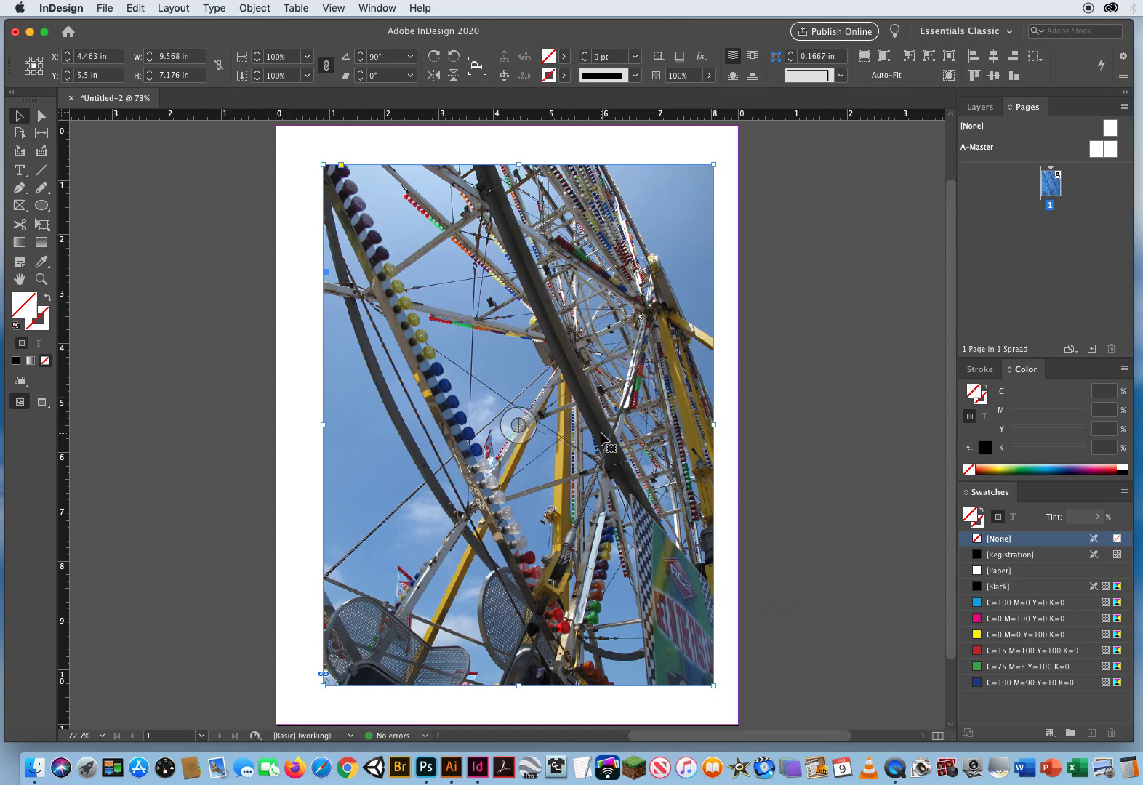
left_click_drag(600, 435, 598, 439)
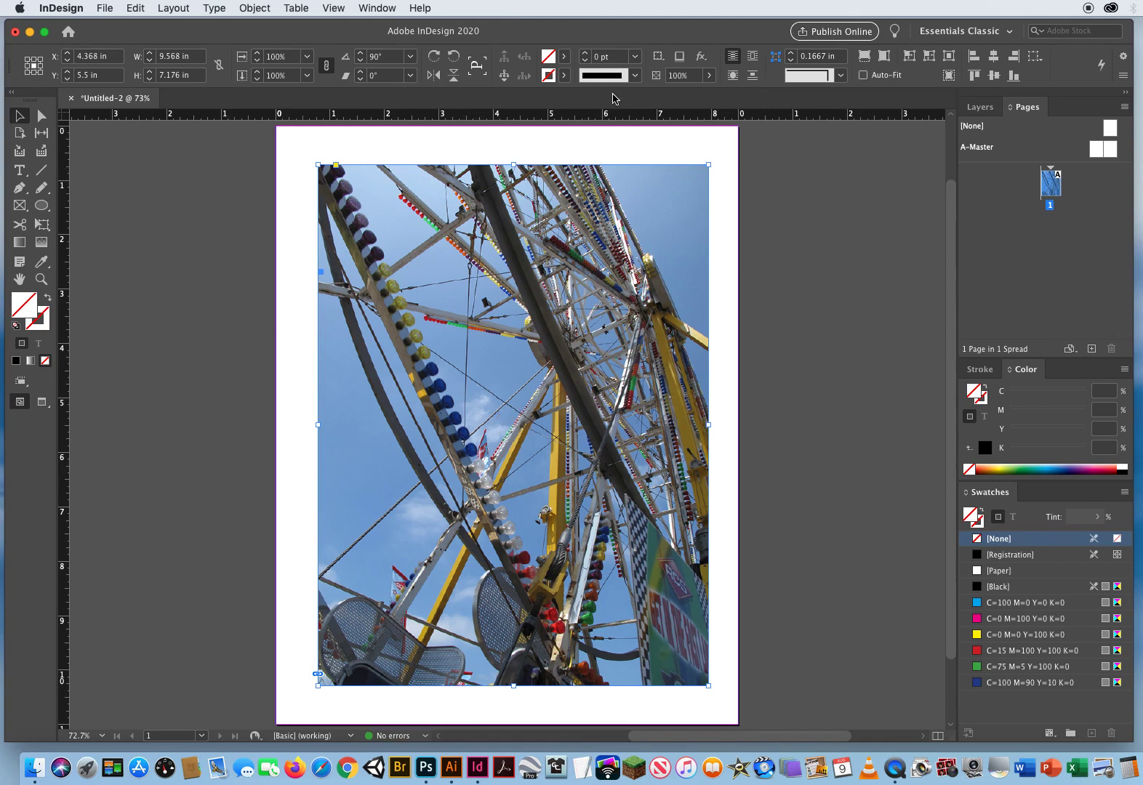
Give the photo frame a black 8 pt stroke, then view the page in Preview mode.
left_click(618, 57)
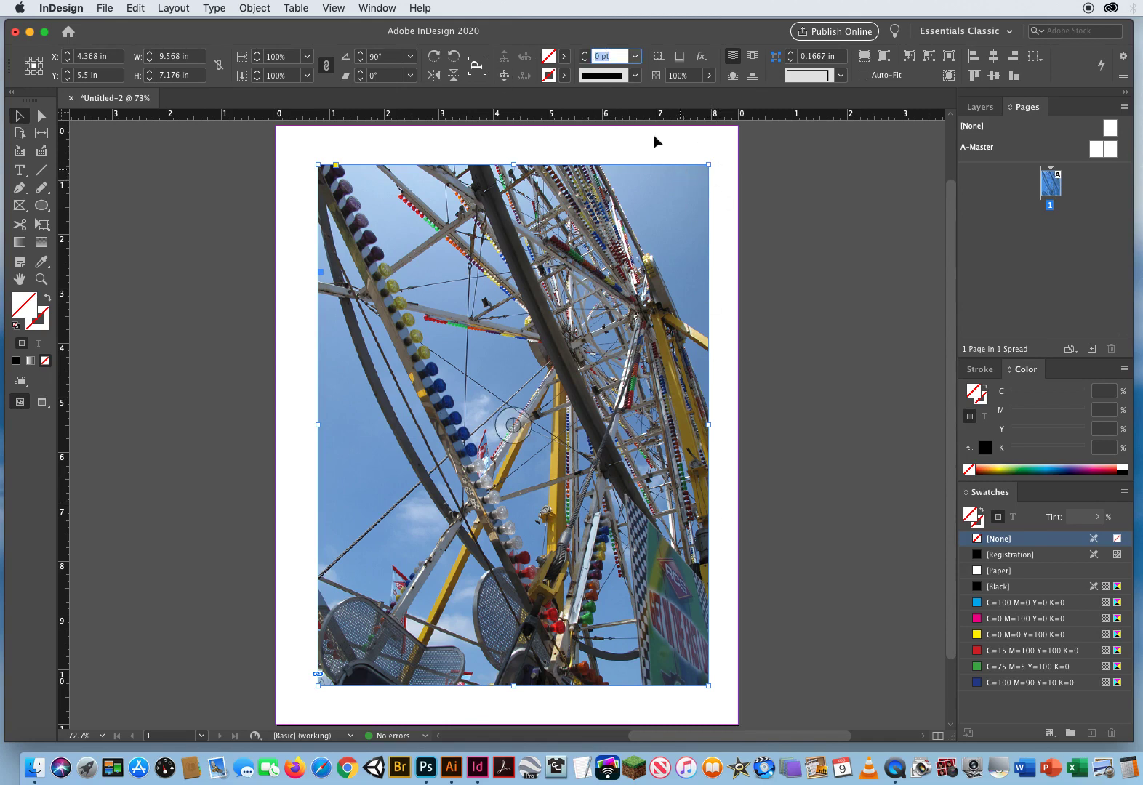
left_click(585, 53)
left_click(585, 53)
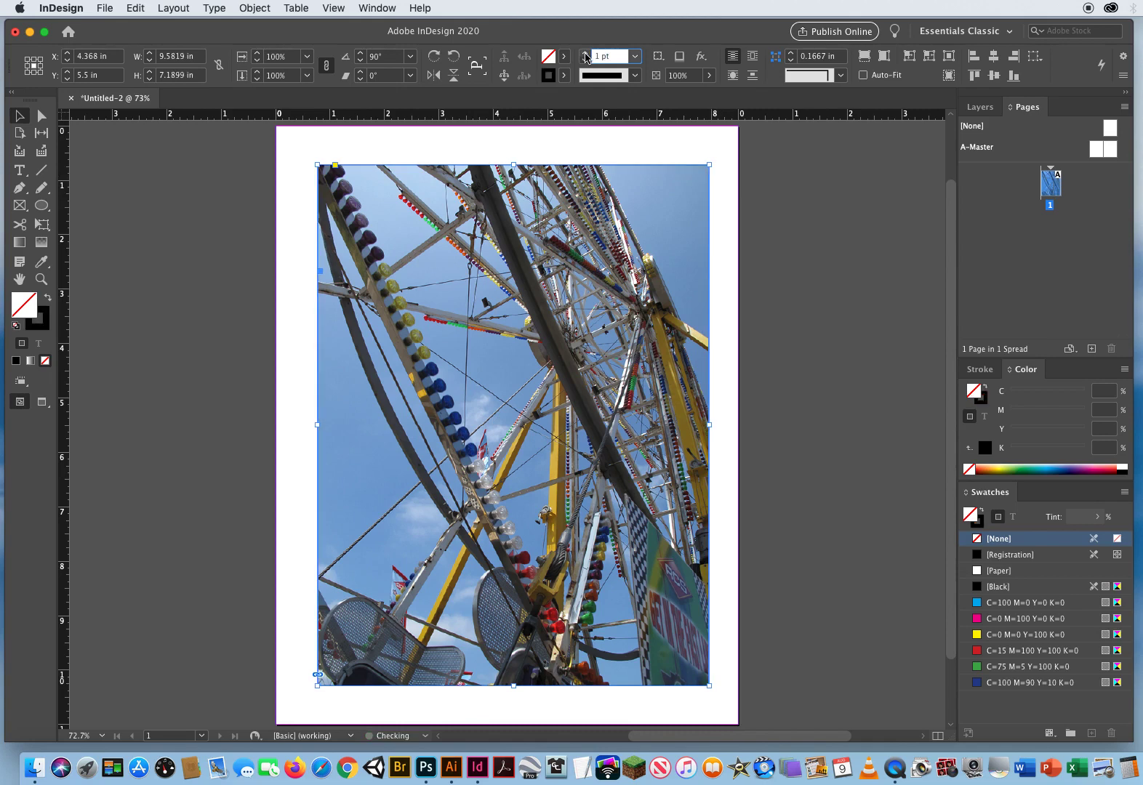
left_click(585, 53)
left_click(585, 54)
left_click(586, 53)
left_click(585, 53)
left_click(585, 53)
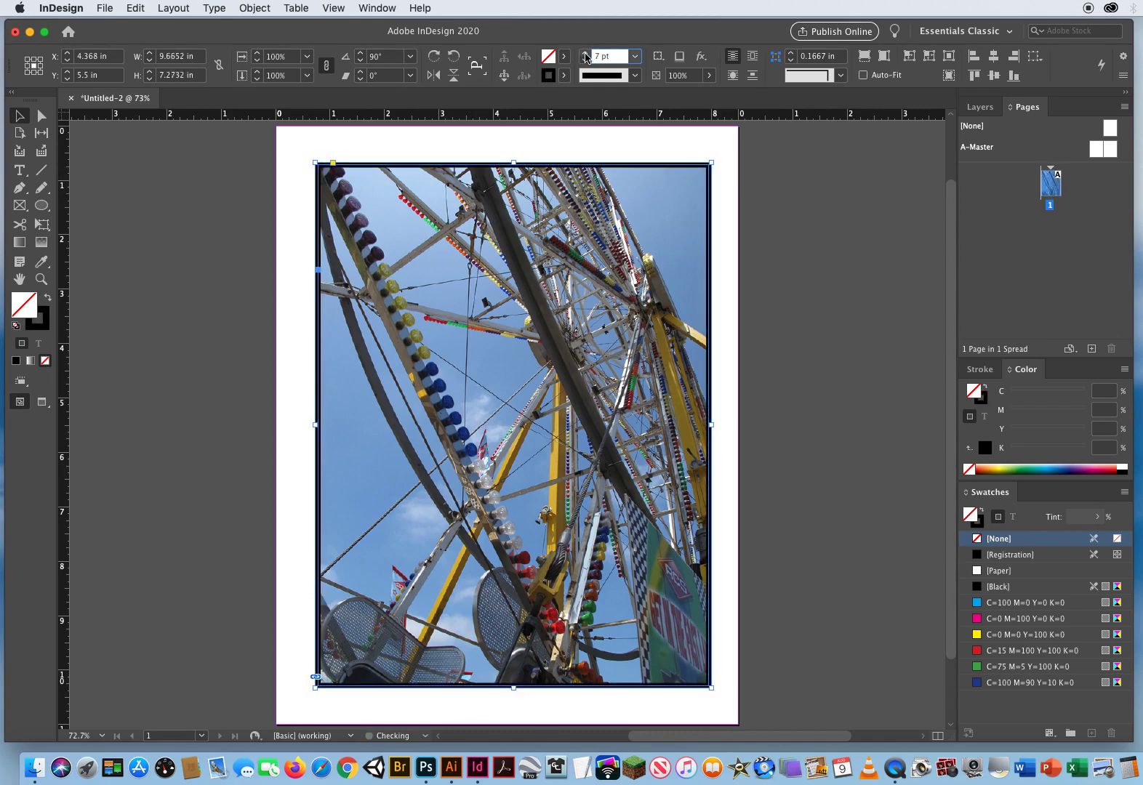
left_click(585, 53)
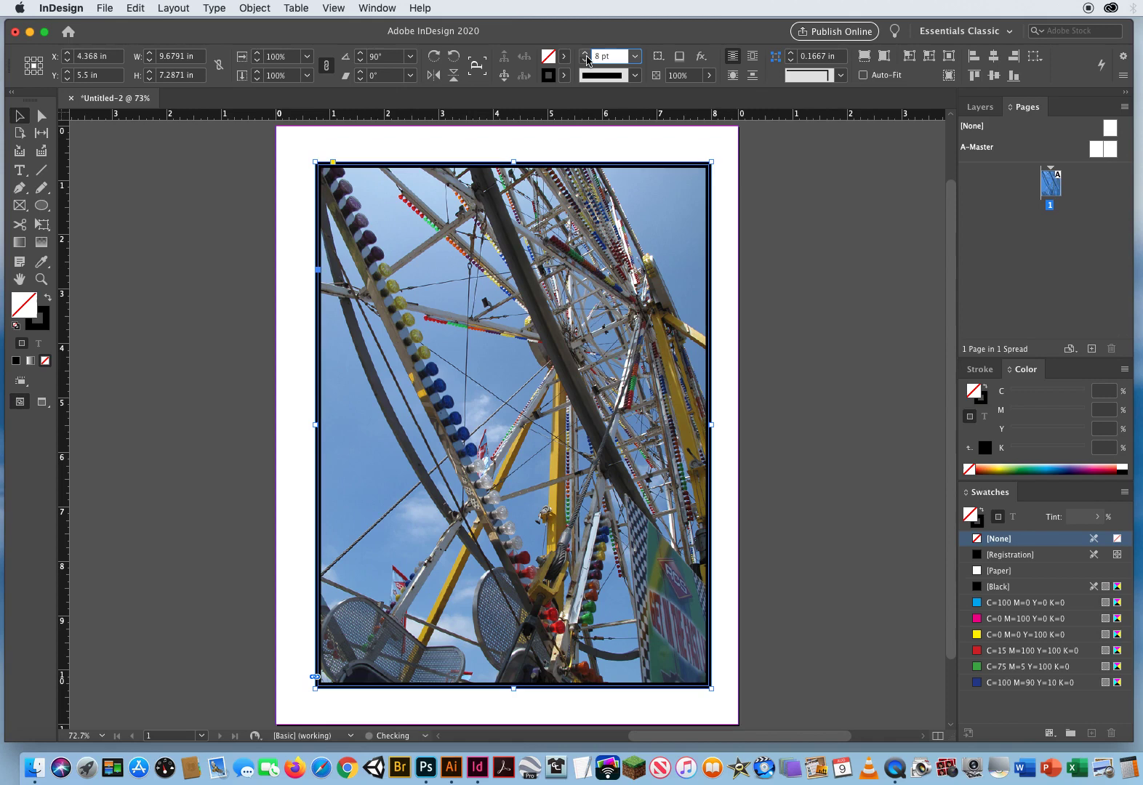
left_click(724, 239)
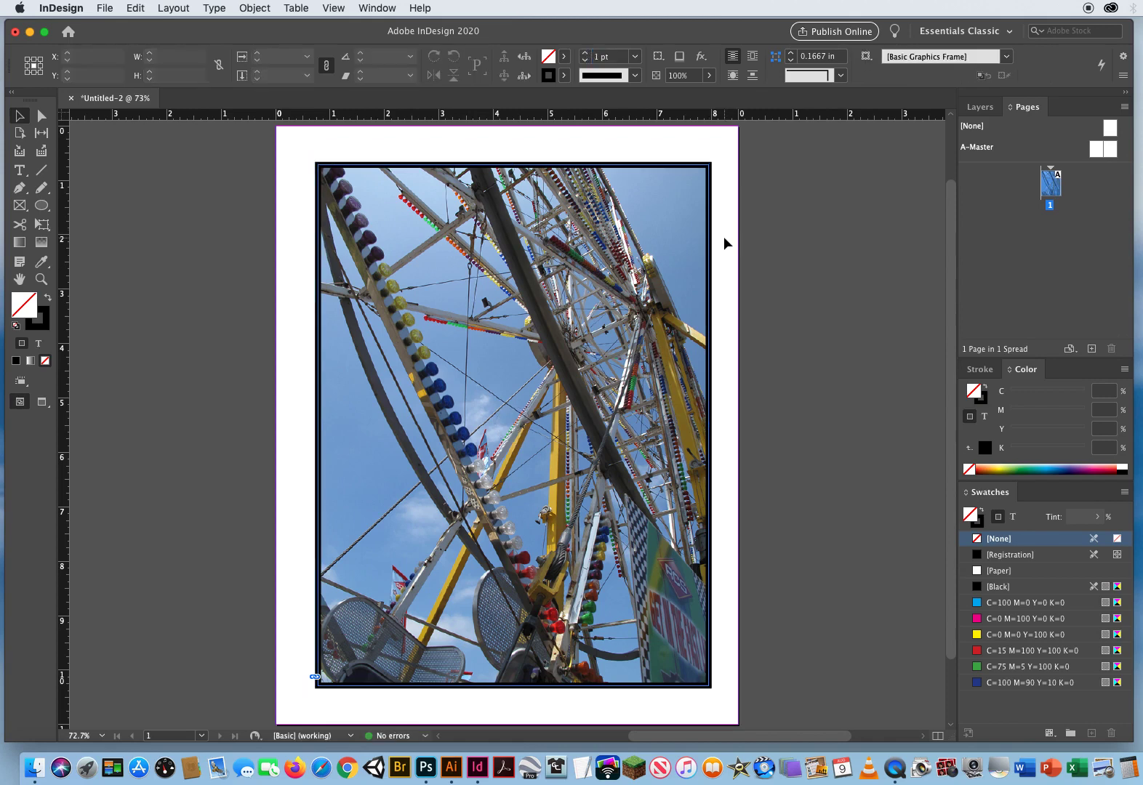
key("w")
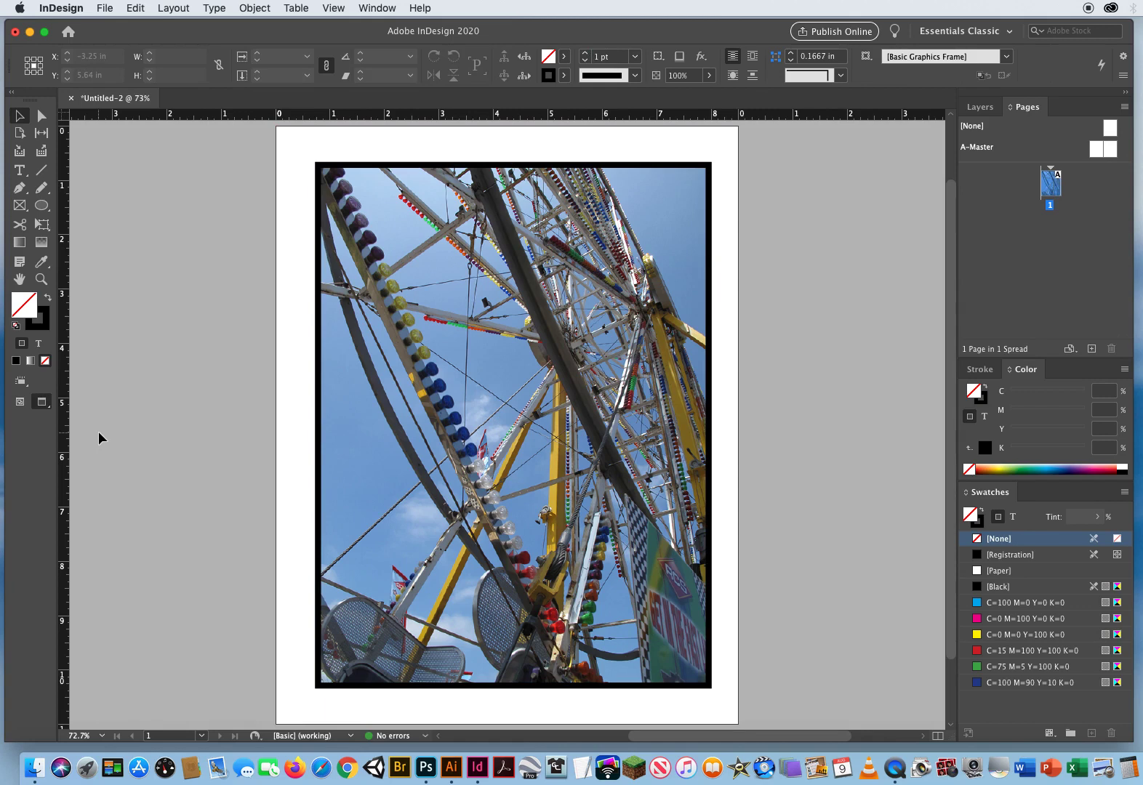
Move the frame lower, then drag the content grabber to shift the picture up-left inside it.
left_click_drag(362, 377, 365, 383)
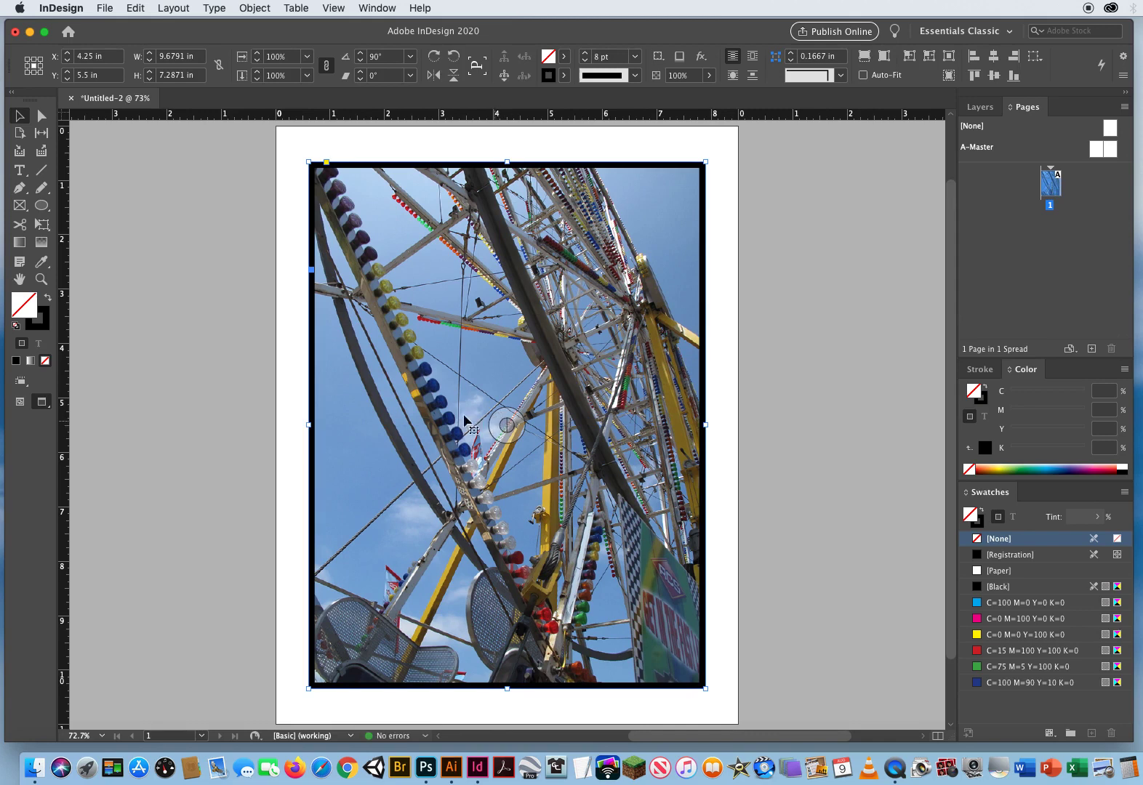
left_click_drag(365, 362, 393, 394)
left_click(116, 412)
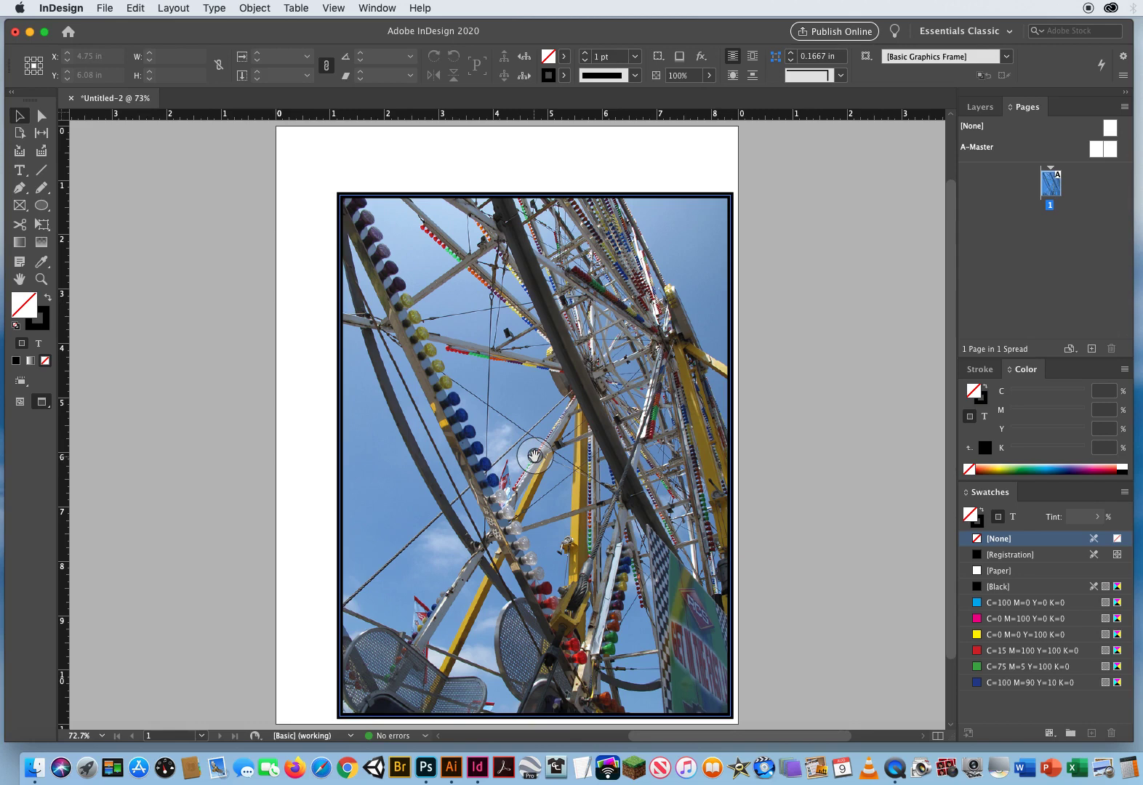
left_click_drag(534, 456, 319, 326)
left_click(289, 320)
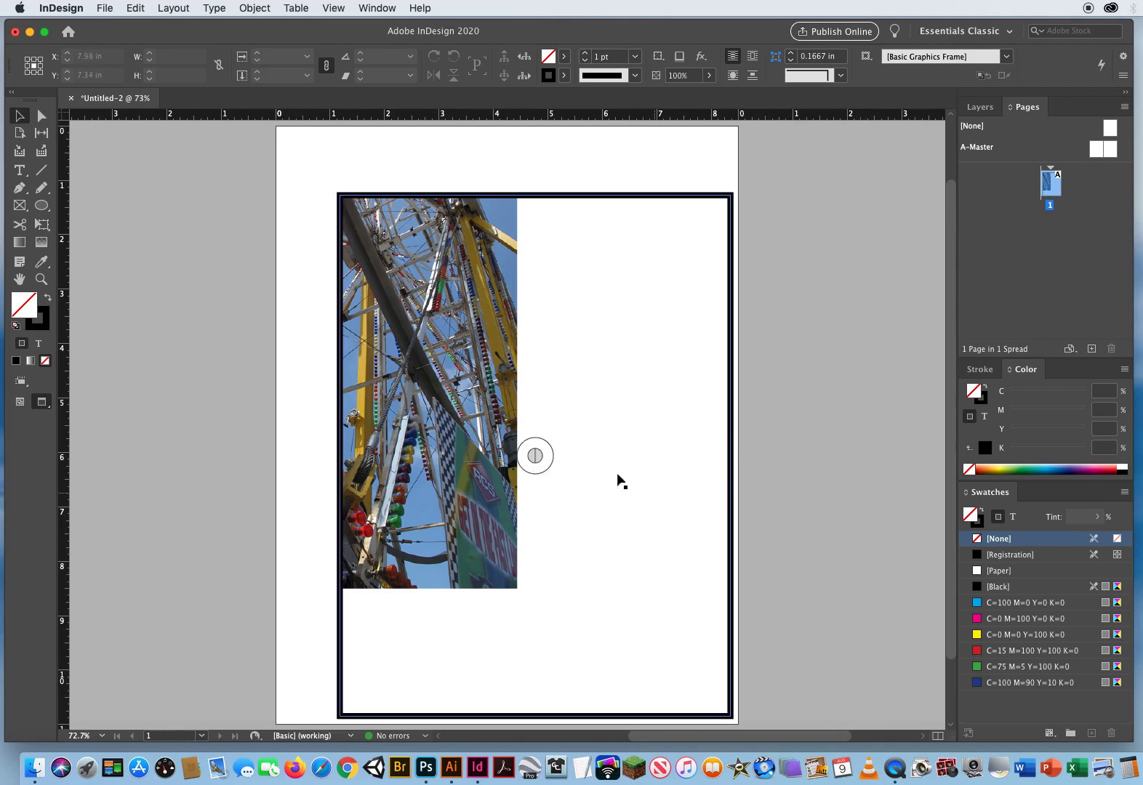
Re-centre the picture in its frame with Object > Fitting > Center Content.
left_click(471, 291)
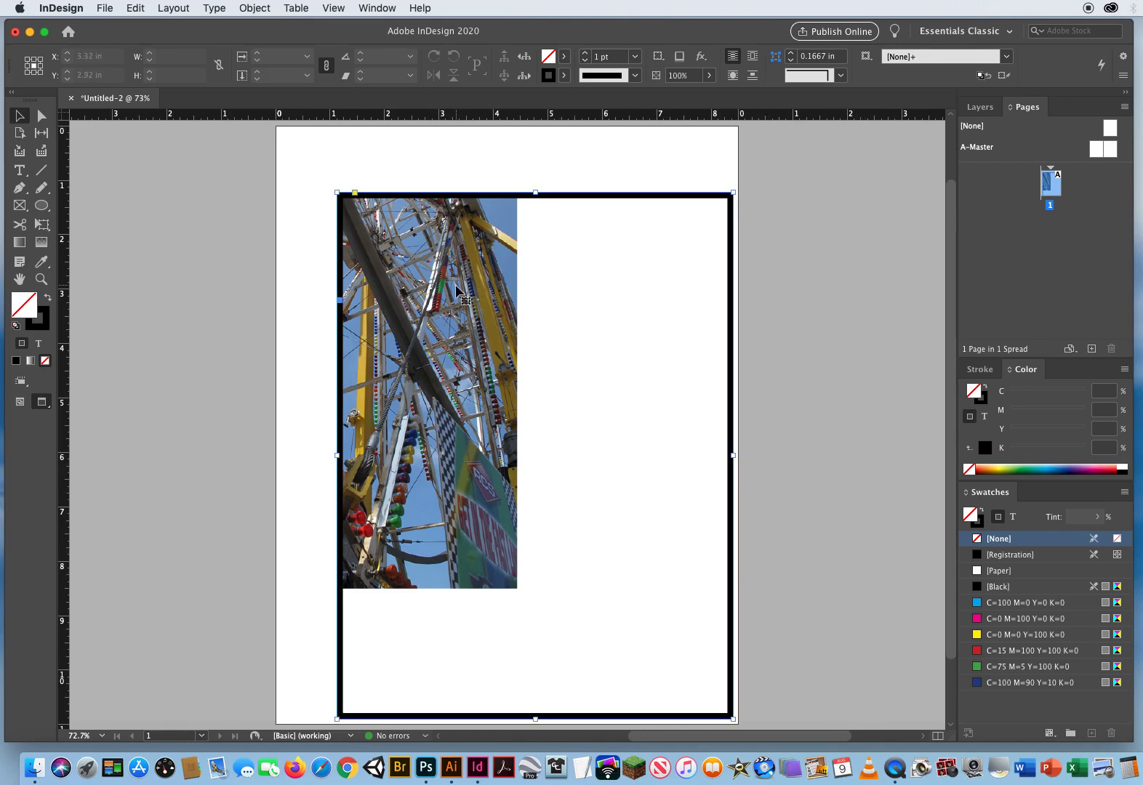
left_click(254, 8)
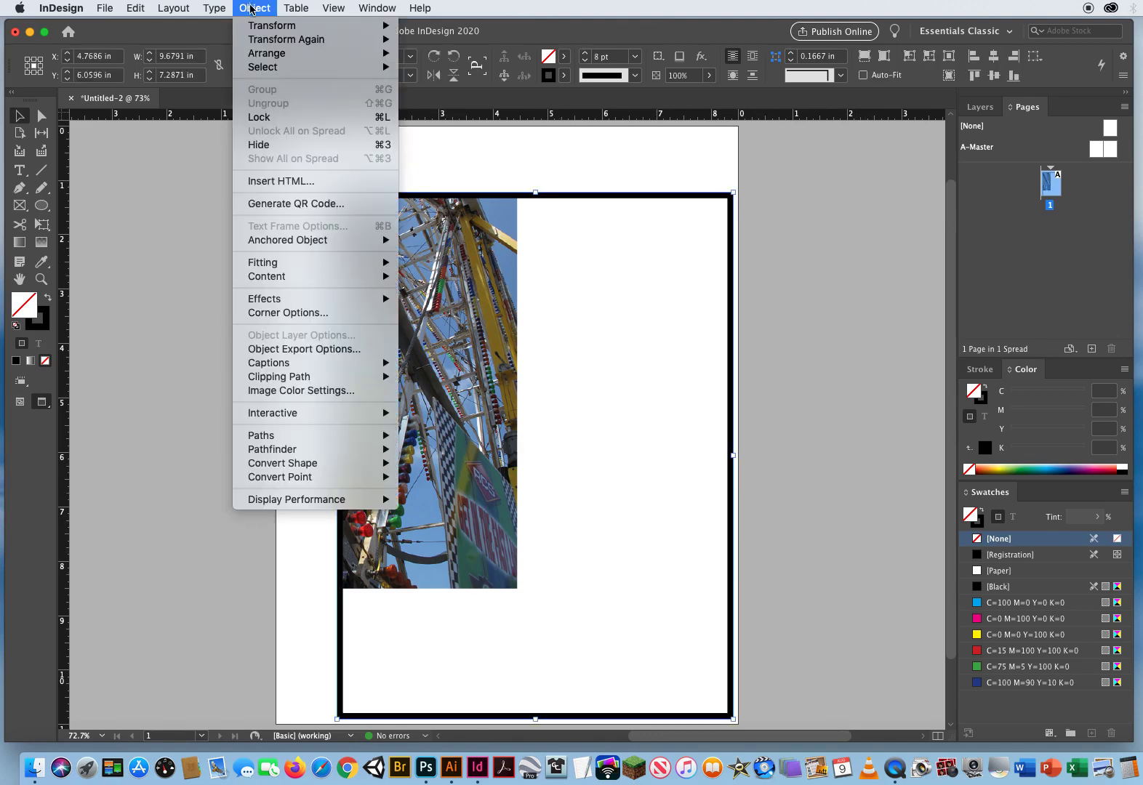
mouse_move(265, 263)
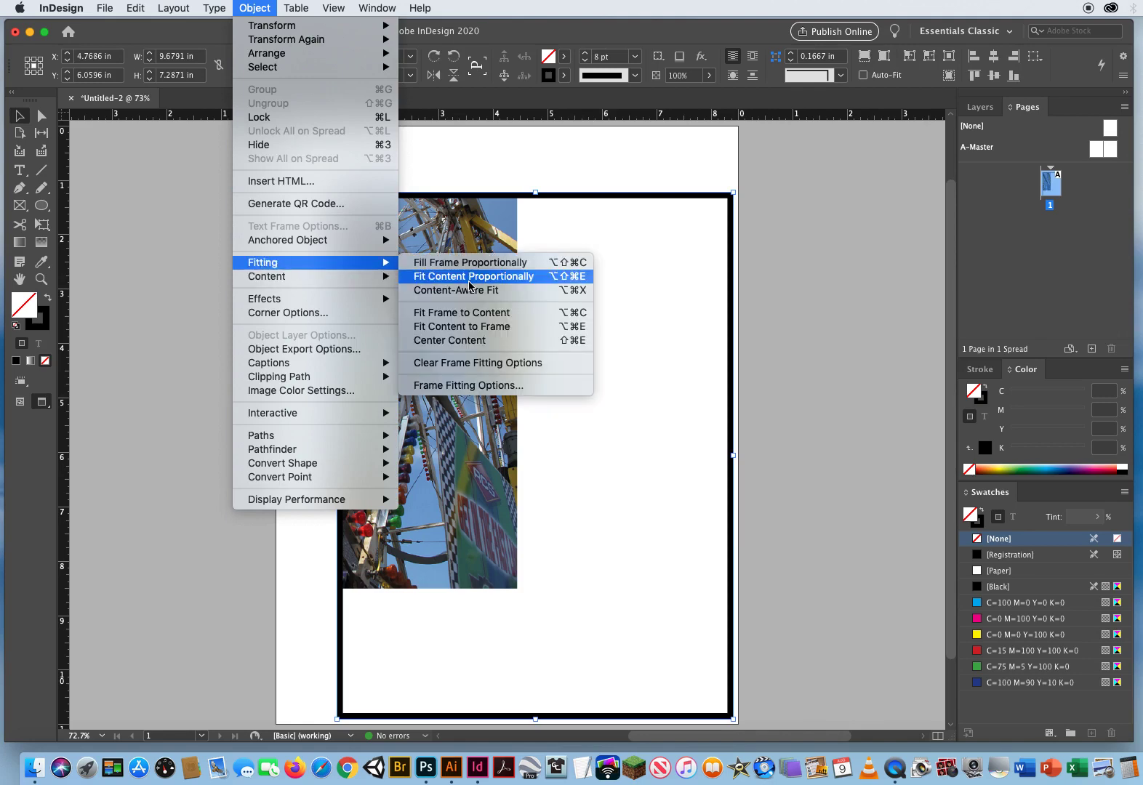
left_click(458, 340)
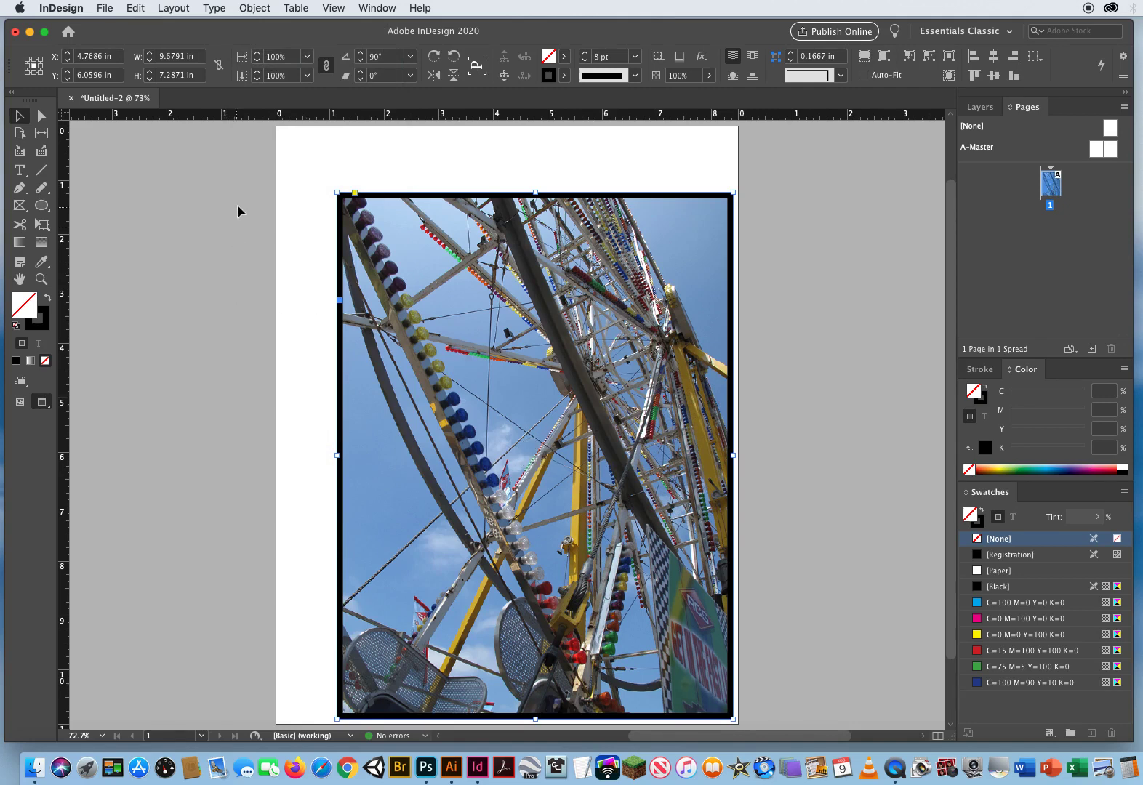
Drag the frame to the page centre at X 4.25 in, Y 5.5 in.
left_click(247, 227)
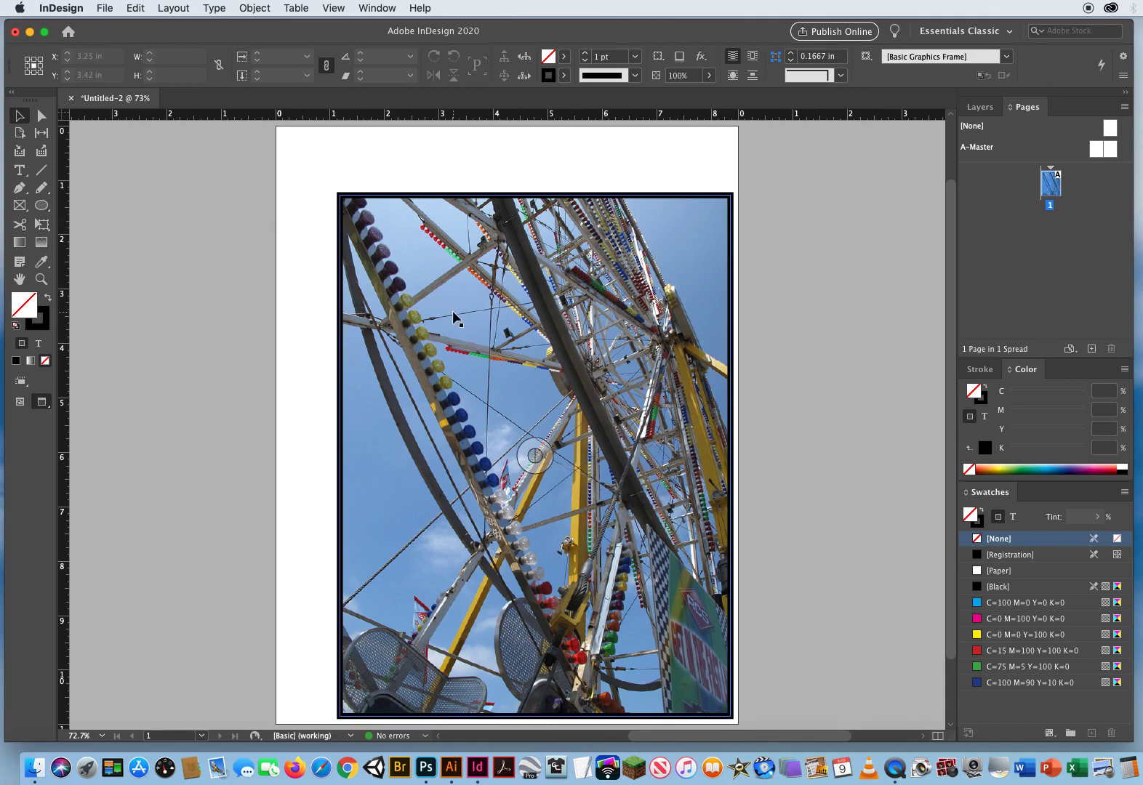
left_click_drag(452, 311, 426, 285)
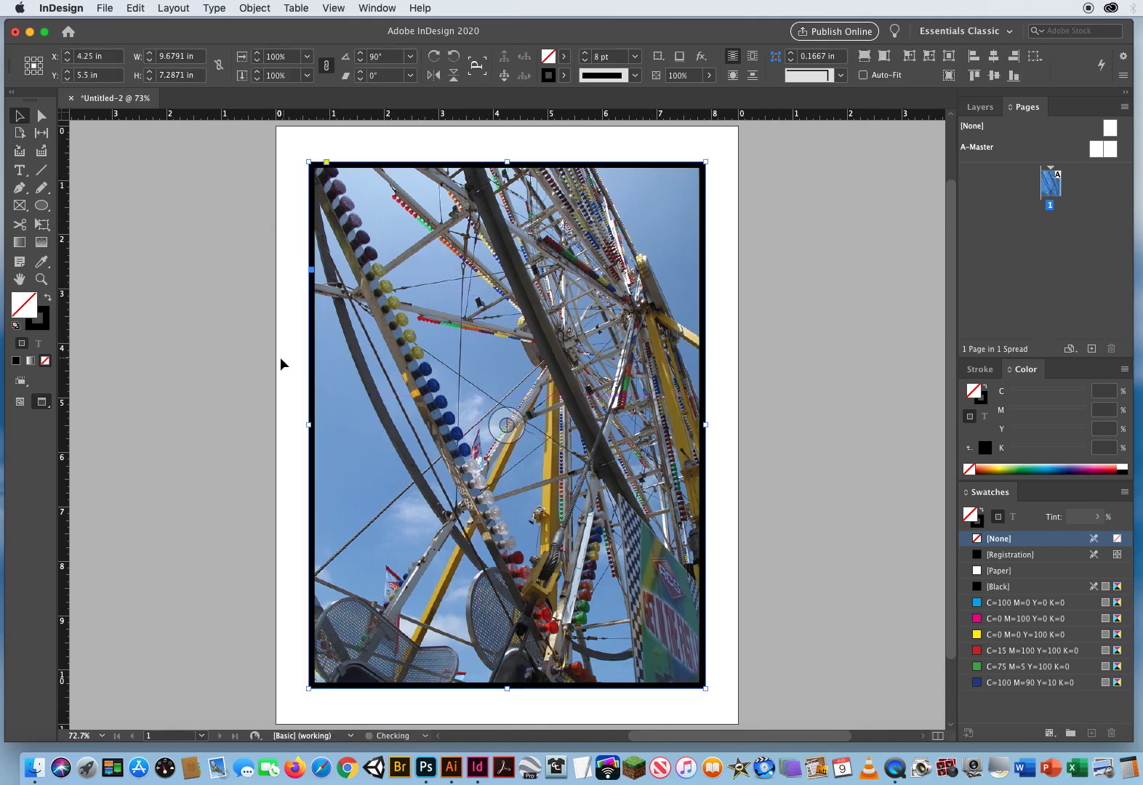
left_click(272, 382)
left_click(507, 426)
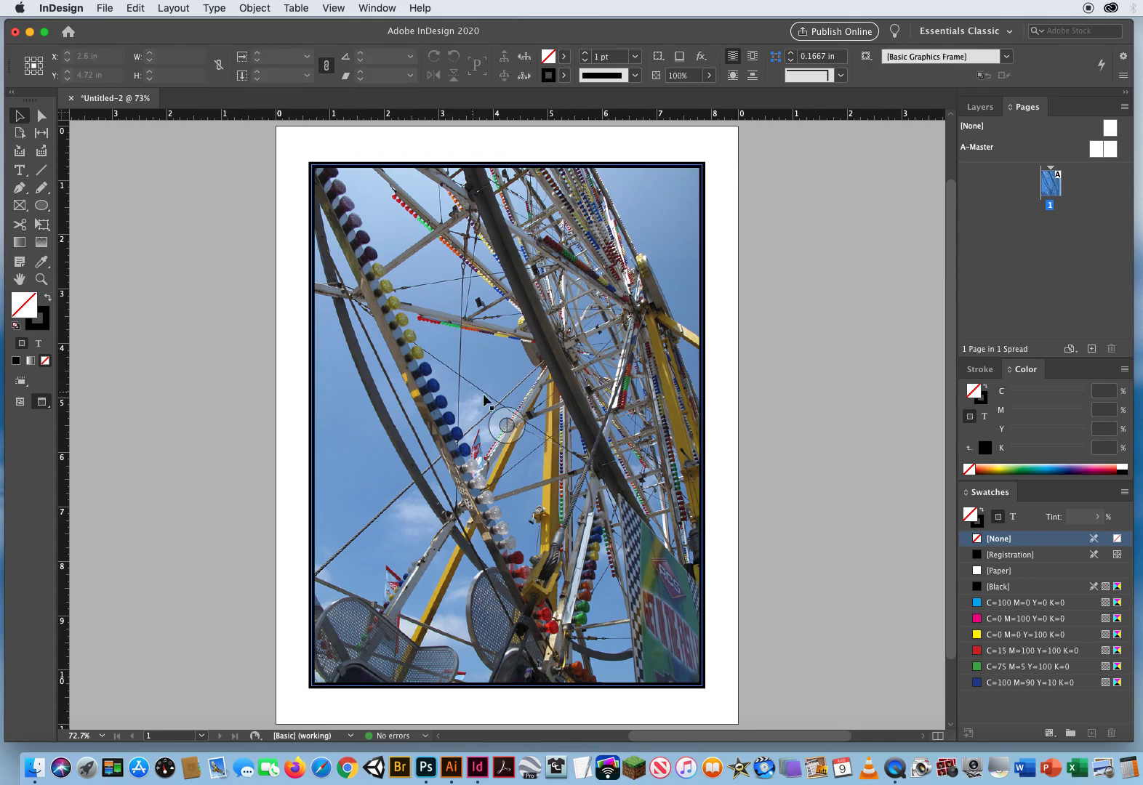
Select the picture with the content grabber, shrink it, undo, then shrink it proportionally.
left_click(507, 425)
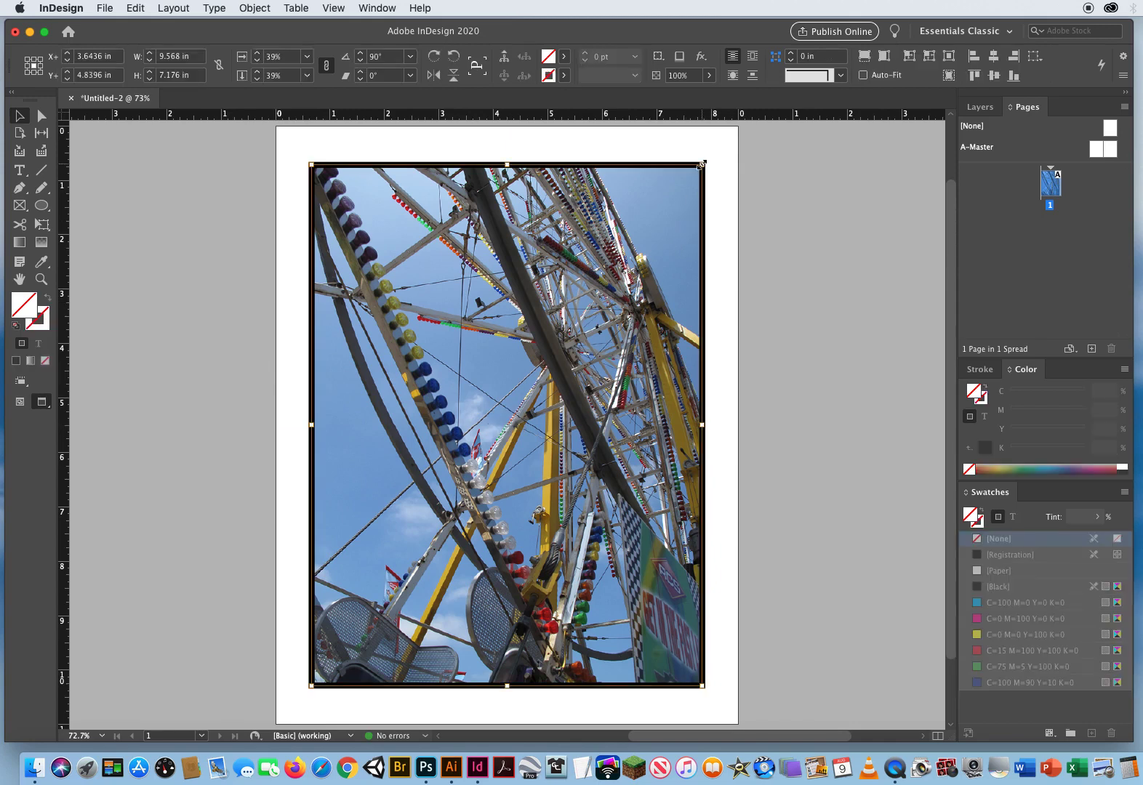
left_click_drag(701, 165, 448, 258)
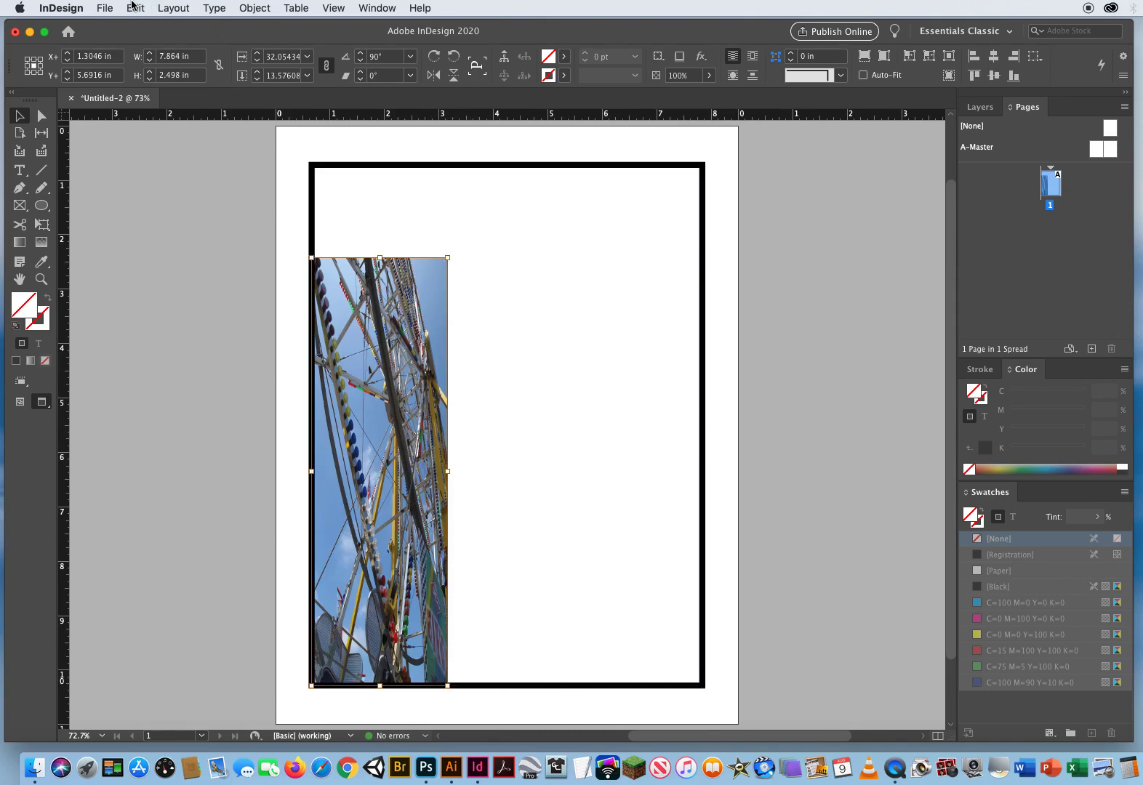
left_click(135, 8)
left_click(149, 26)
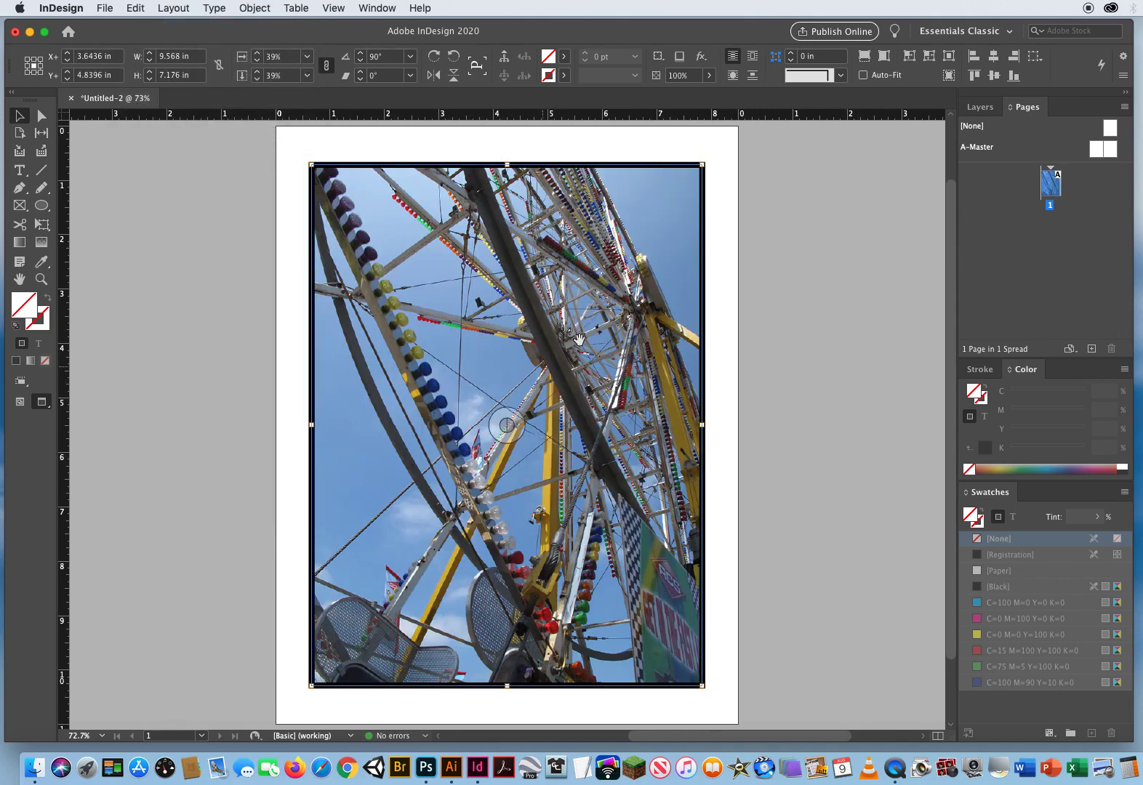
left_click_drag(702, 165, 535, 360)
Reposition the picture and stretch its corners to the frame corners, about 39.2% scale.
left_click_drag(412, 402, 634, 478)
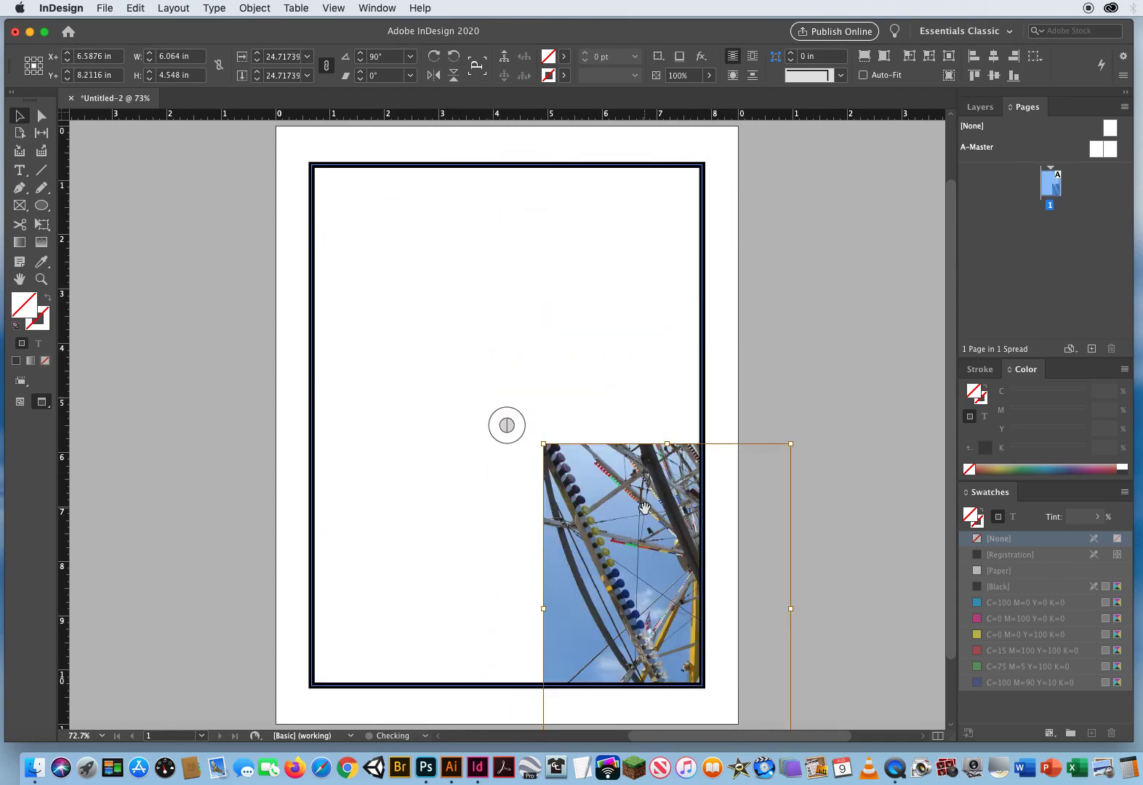
left_click_drag(644, 508, 362, 643)
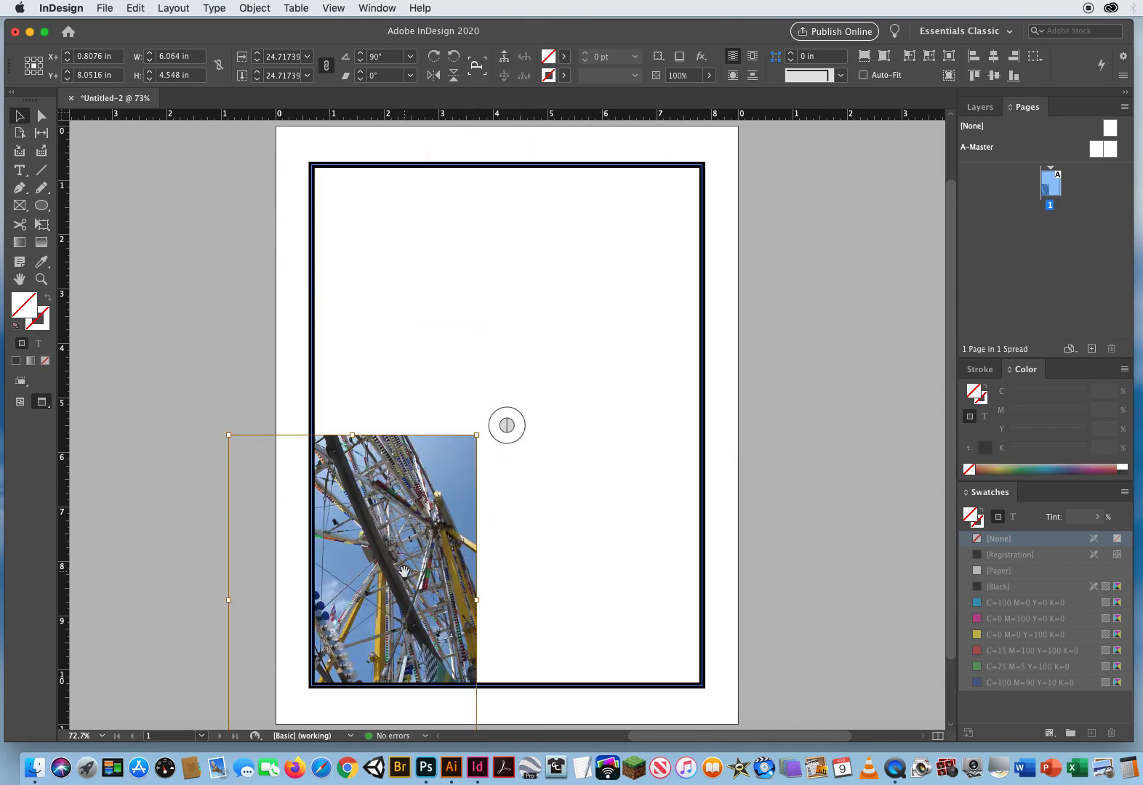
left_click_drag(404, 572, 573, 424)
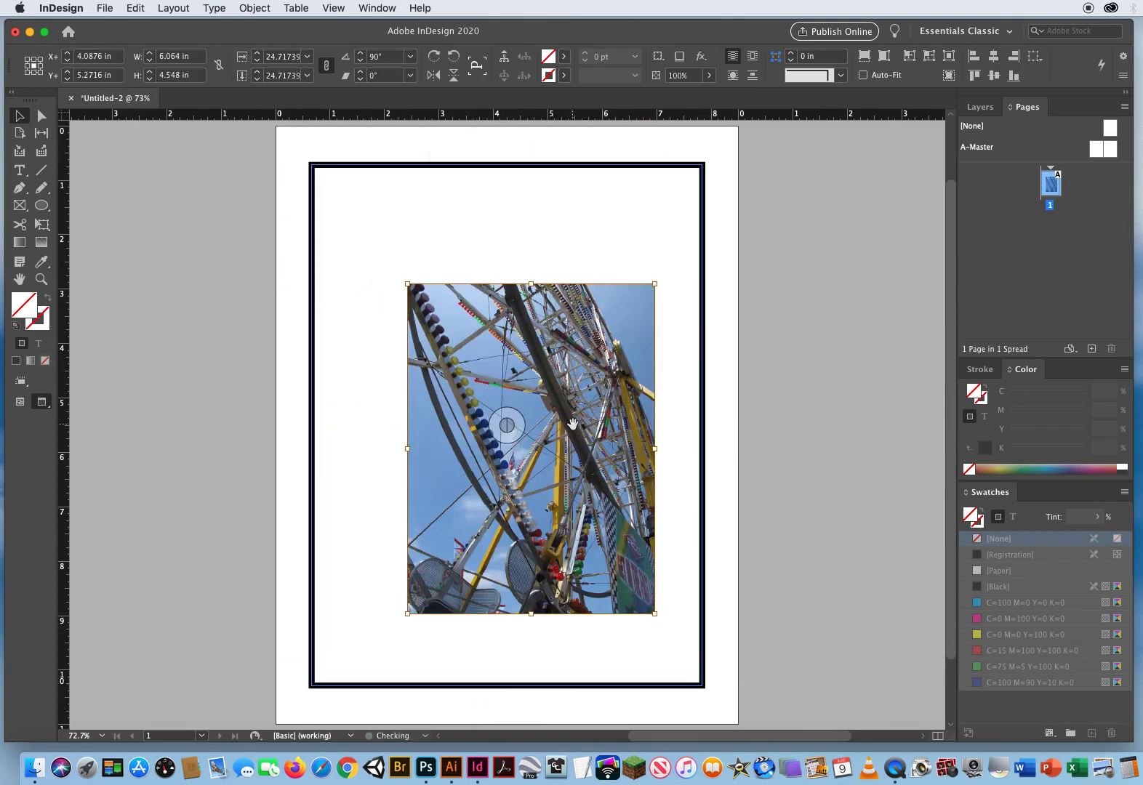
left_click_drag(500, 330, 463, 293)
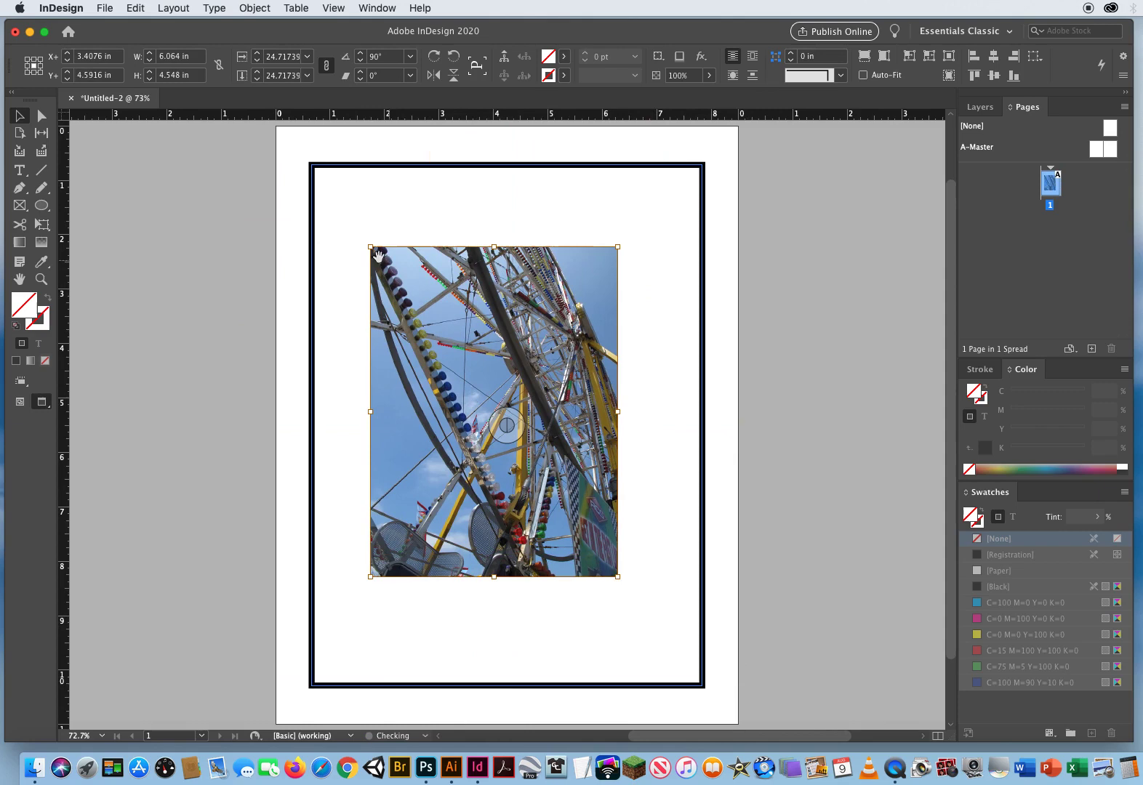
left_click_drag(369, 245, 309, 165)
left_click_drag(618, 577, 701, 670)
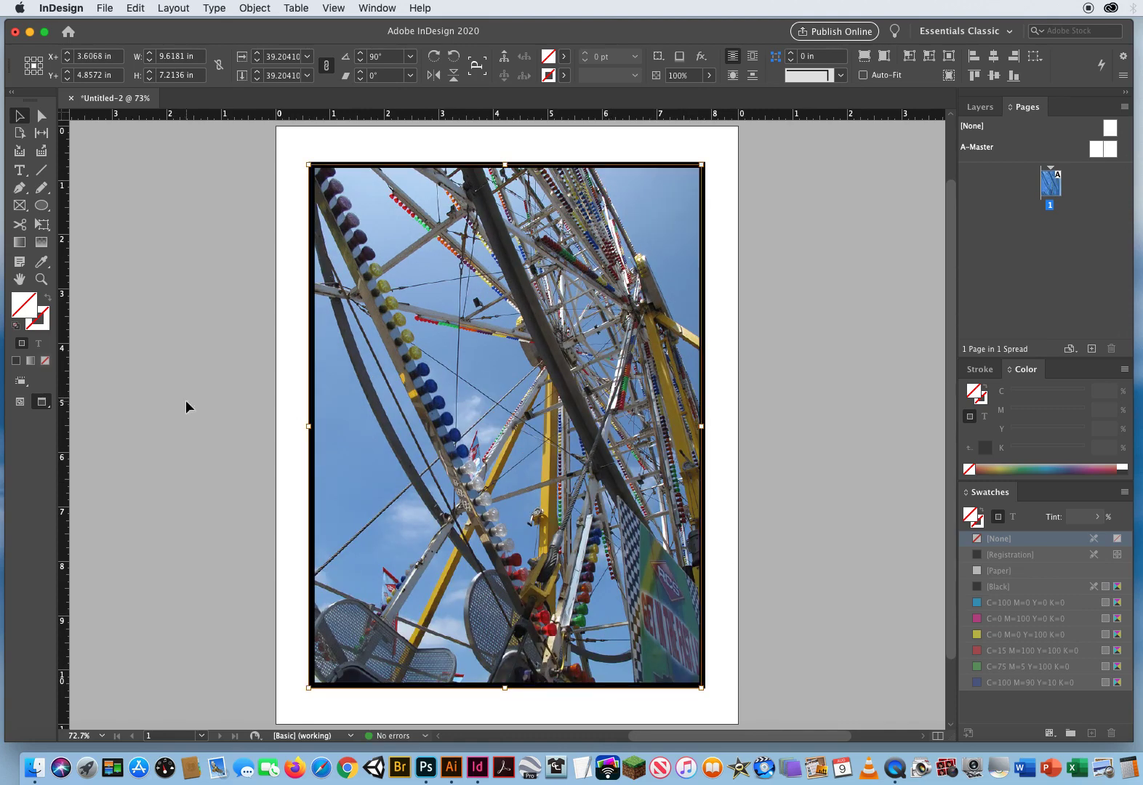
left_click(224, 226)
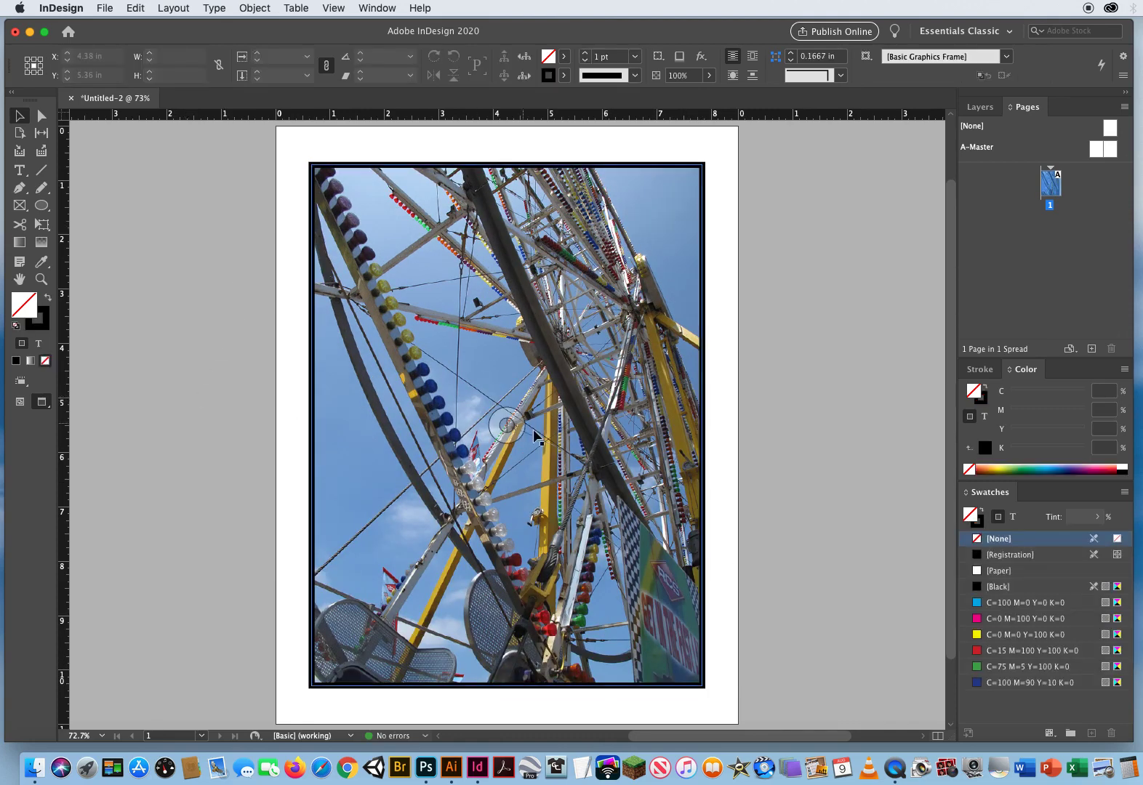